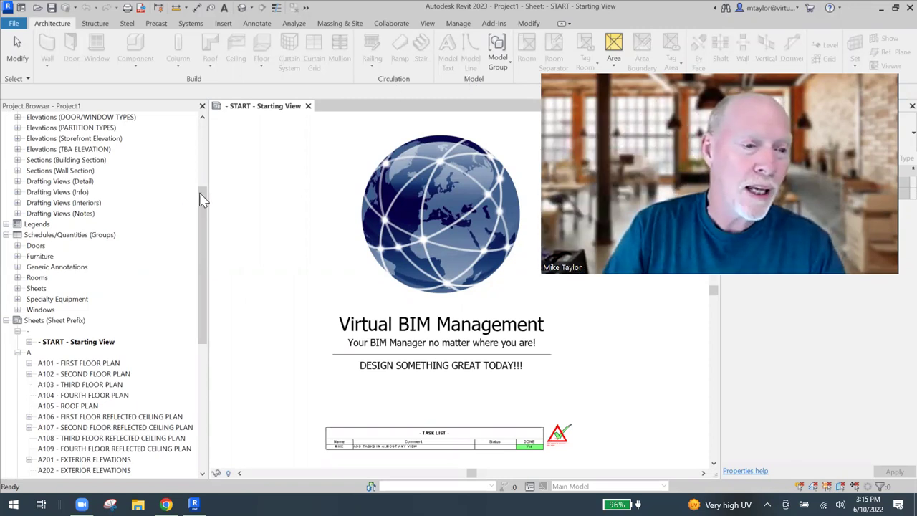
# - Review the browser organization schemes available for views, sheets and schedules, then close the settings without changes
pyautogui.moveTo(199, 192); pyautogui.dragTo(201, 126)
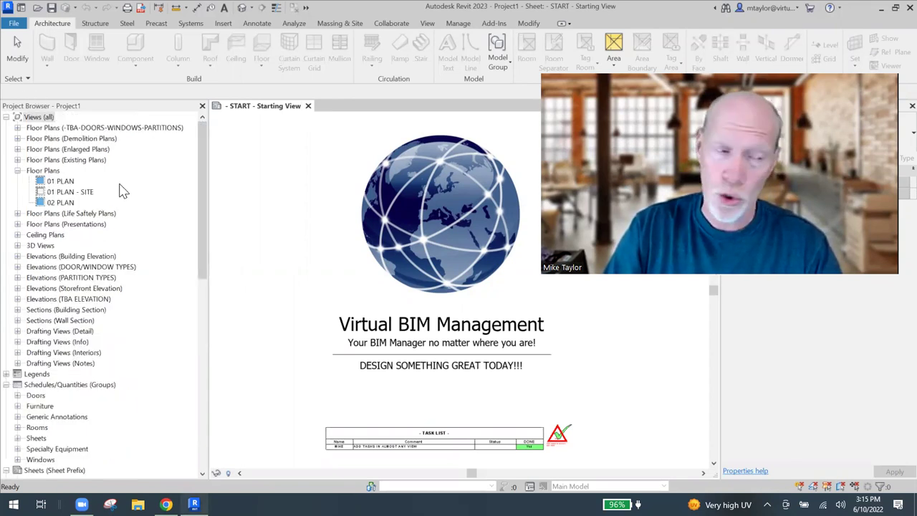
pyautogui.rightClick(33, 118)
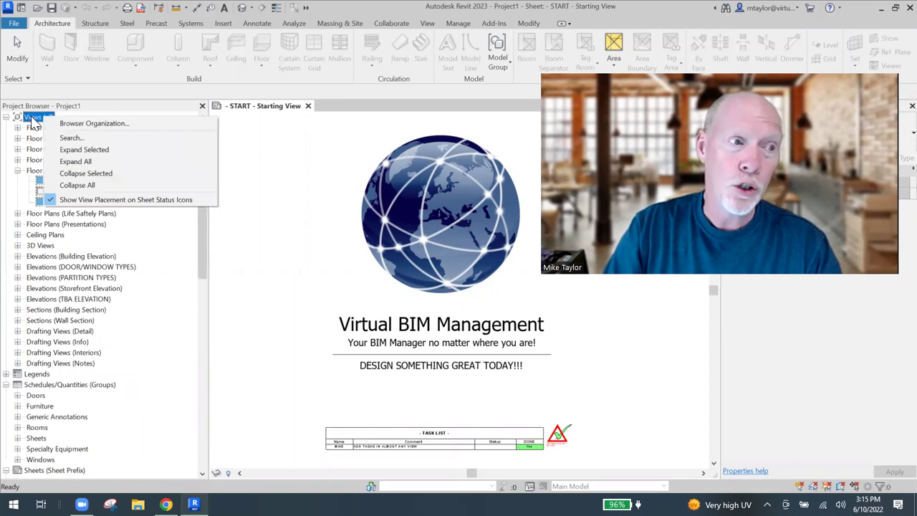
pyautogui.click(103, 125)
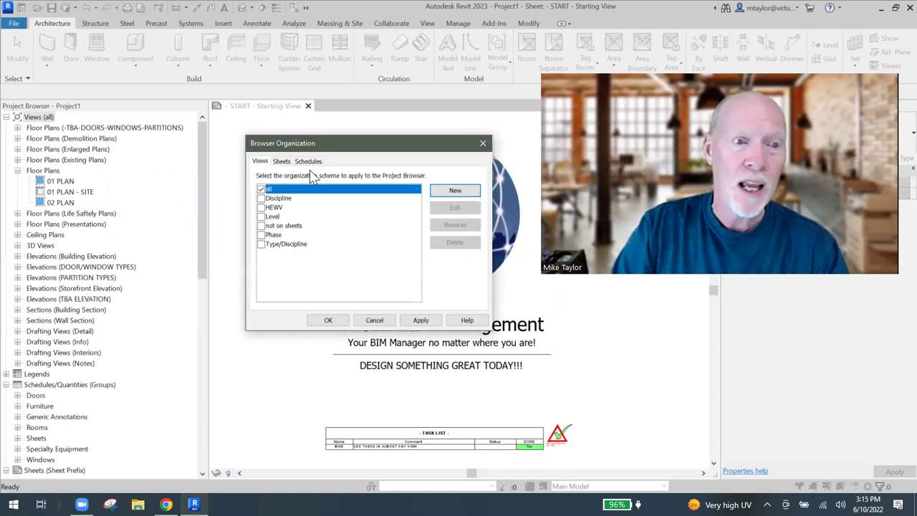
pyautogui.click(281, 162)
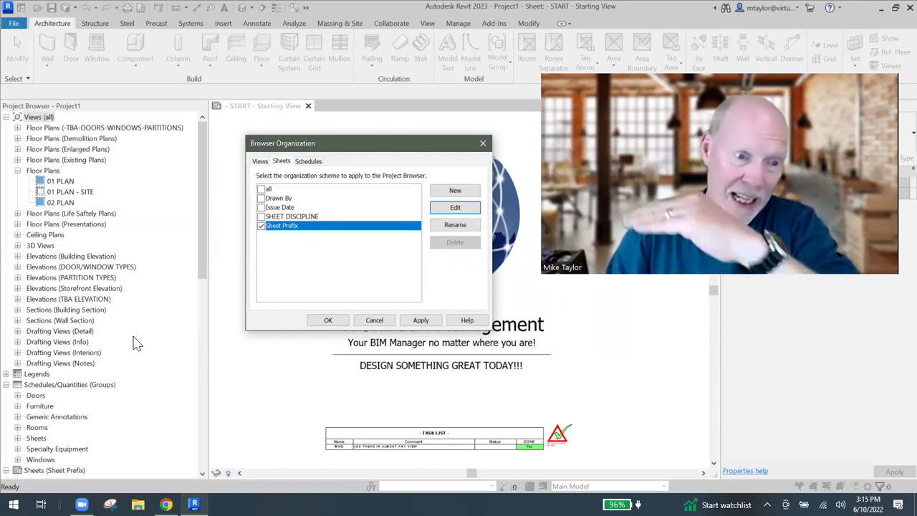
pyautogui.click(314, 164)
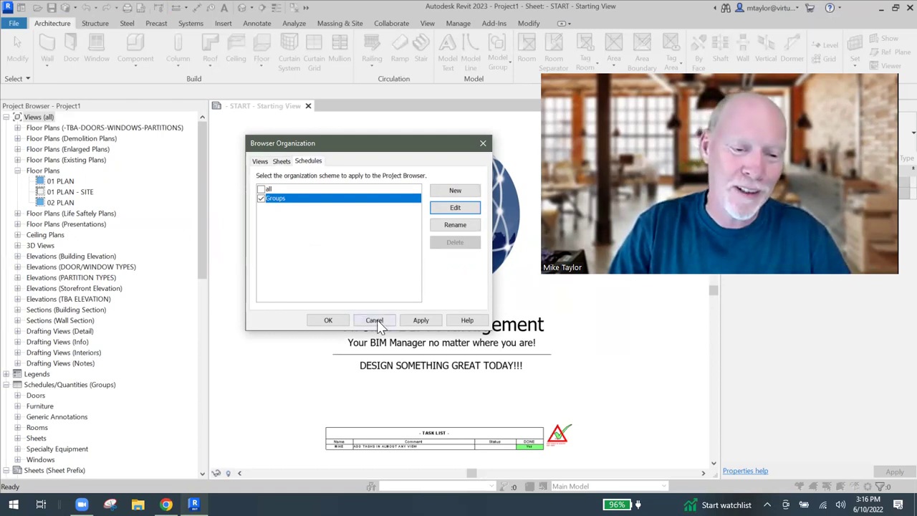
pyautogui.press('Escape')
# - Apply the "all" browser organization scheme to Schedules/Quantities and look through the ungrouped schedule list
pyautogui.scroll(-4, 201, 305)
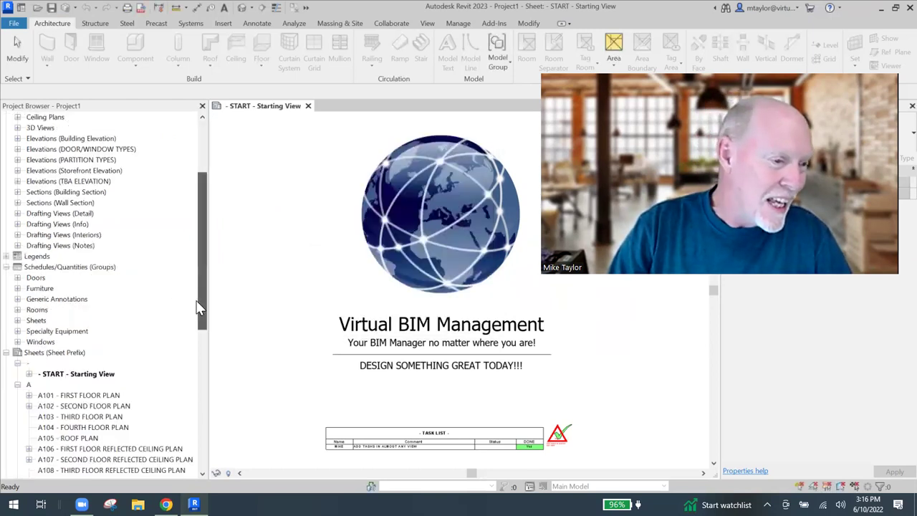
pyautogui.scroll(-1, 58, 242)
pyautogui.rightClick(56, 236)
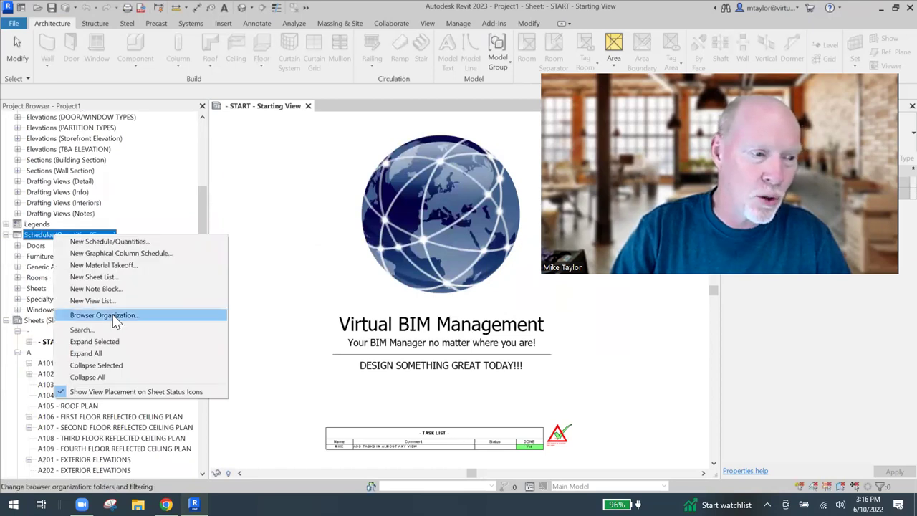
pyautogui.click(70, 238)
pyautogui.rightClick(72, 240)
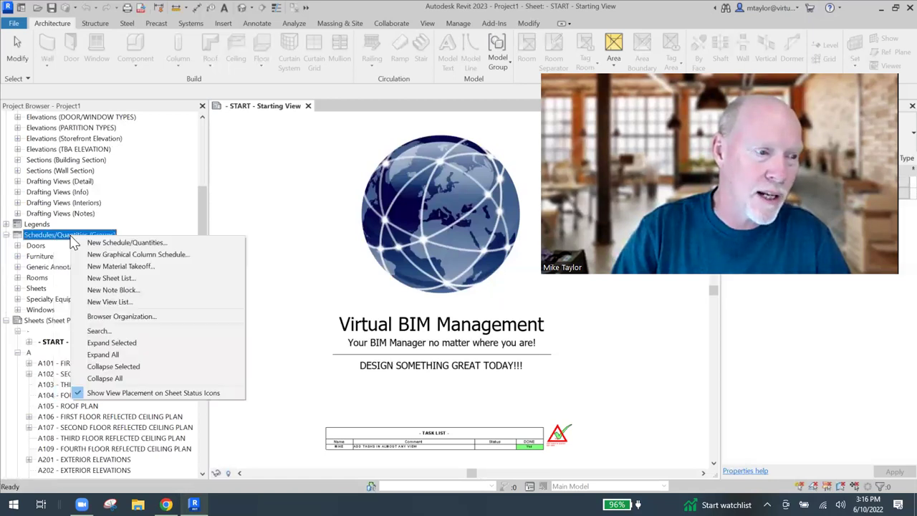
pyautogui.click(125, 318)
pyautogui.click(262, 189)
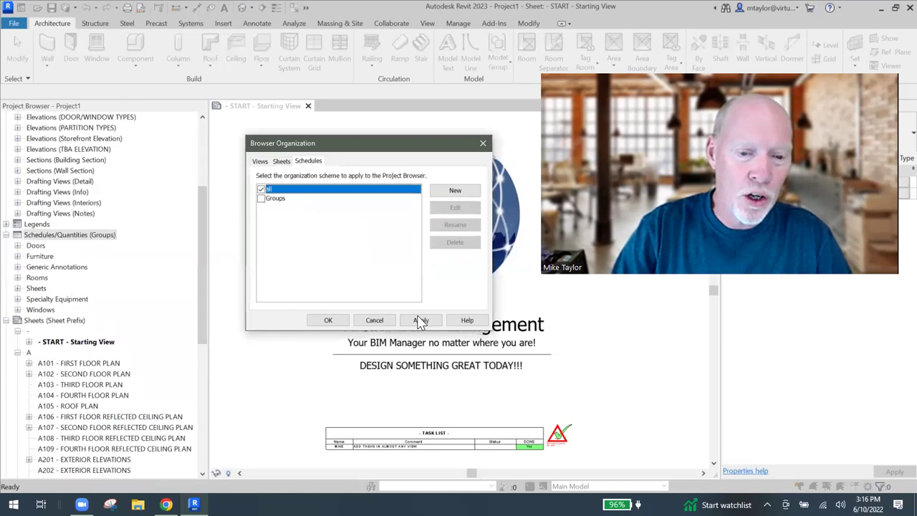
pyautogui.click(420, 321)
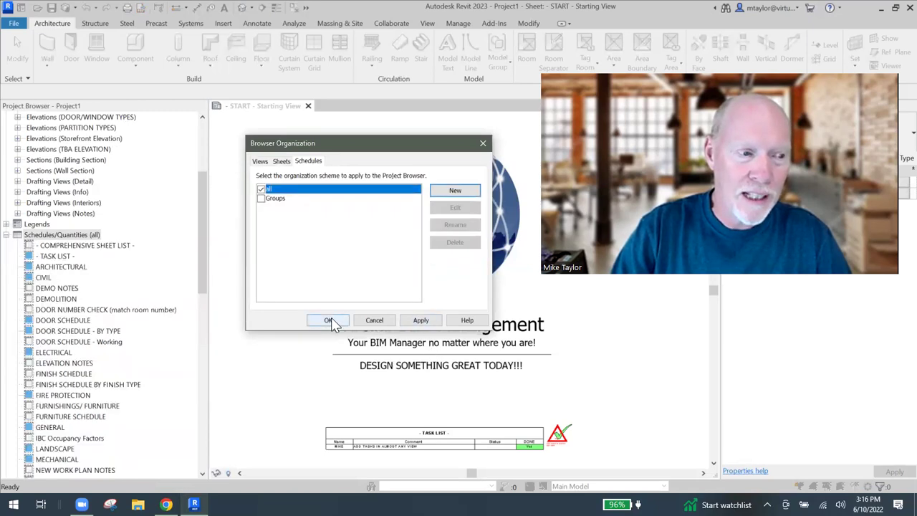
pyautogui.press('Escape')
pyautogui.click(63, 234)
pyautogui.scroll(-2, 62, 244)
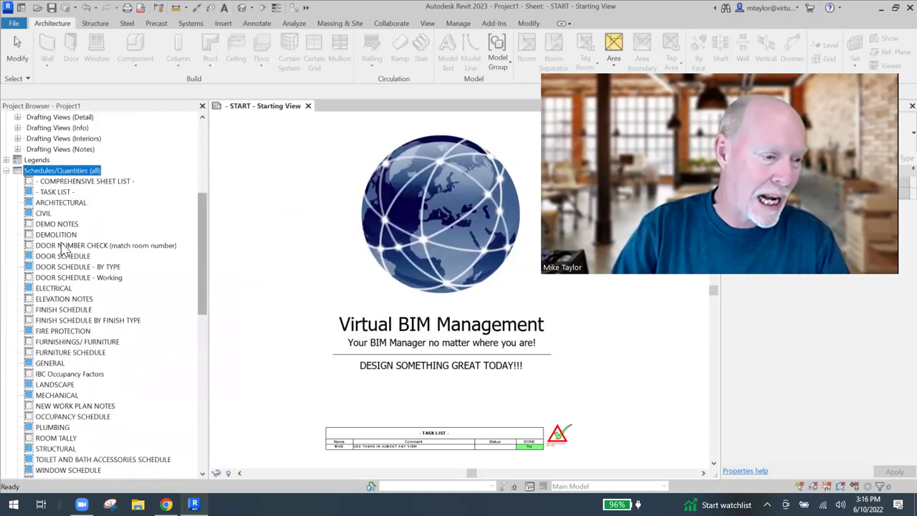
pyautogui.scroll(-3, 202, 262)
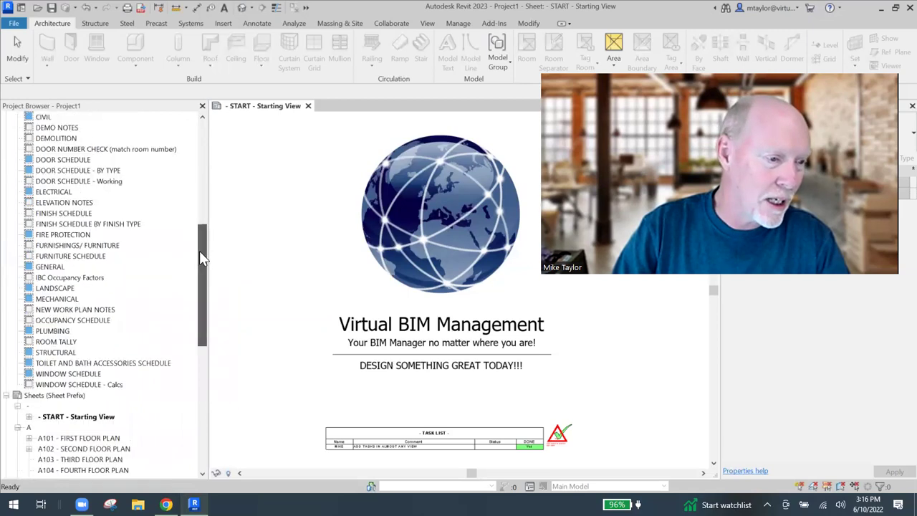
pyautogui.scroll(2, 204, 252)
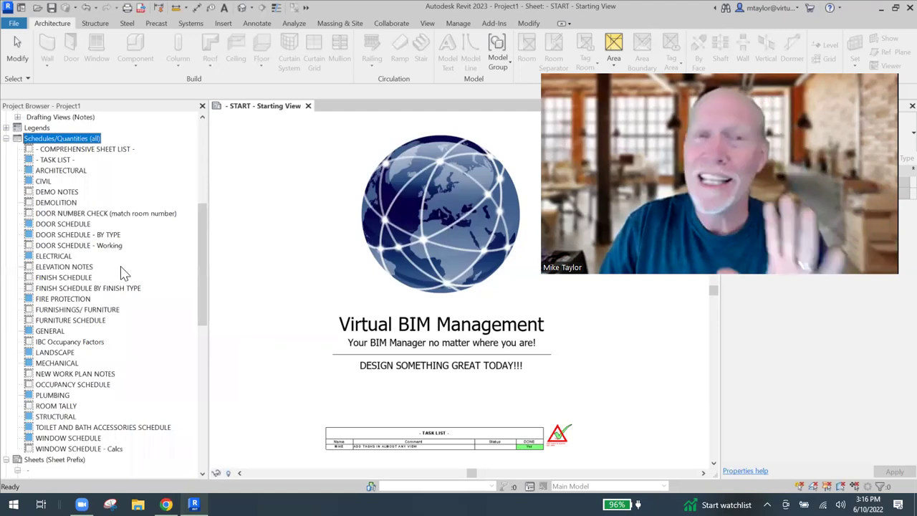
# - Edit the Groups scheme for schedules so that it groups by Category
pyautogui.rightClick(77, 140)
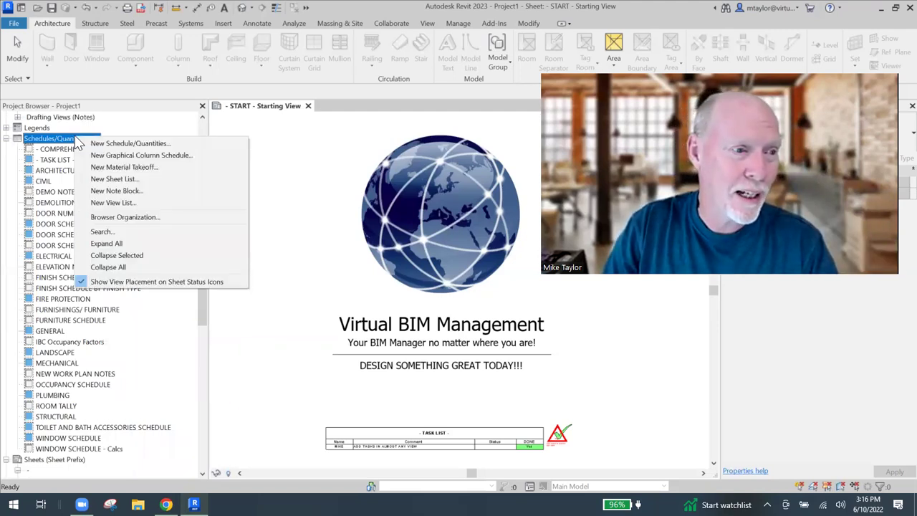
pyautogui.click(125, 216)
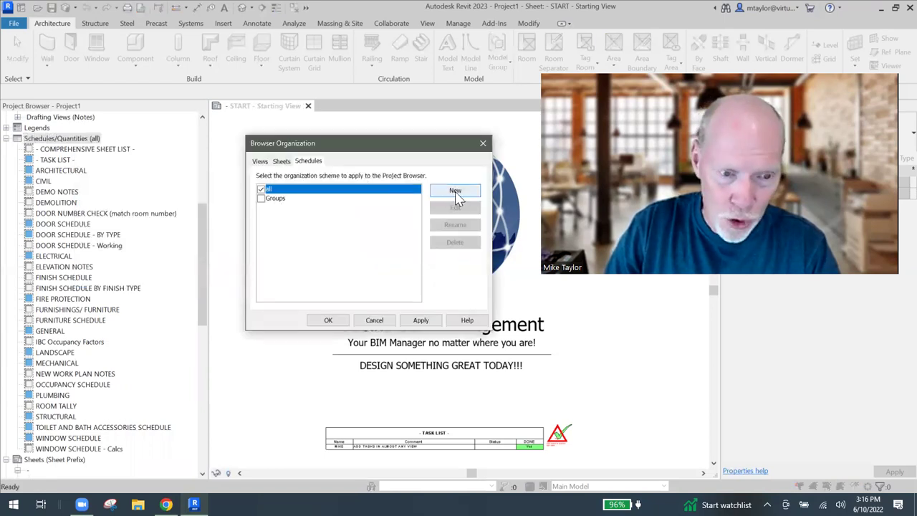
pyautogui.click(283, 200)
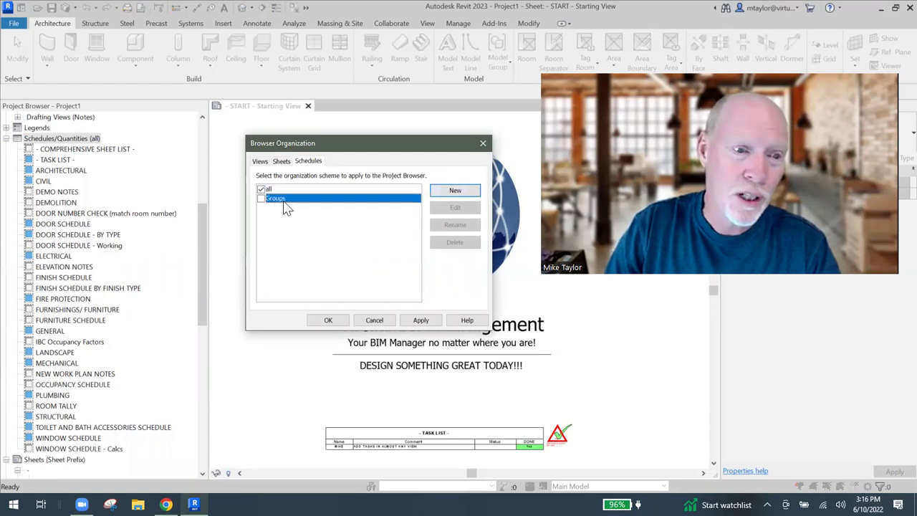
pyautogui.click(290, 201)
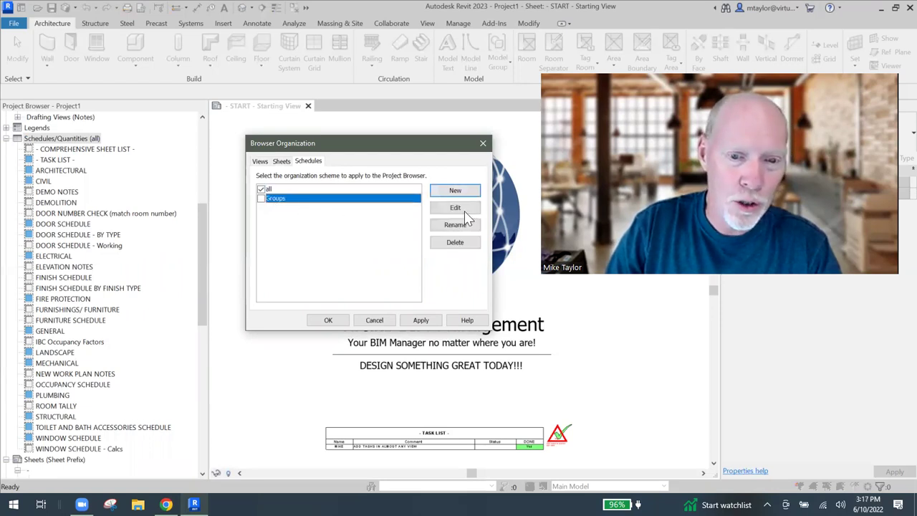
pyautogui.doubleClick(326, 207)
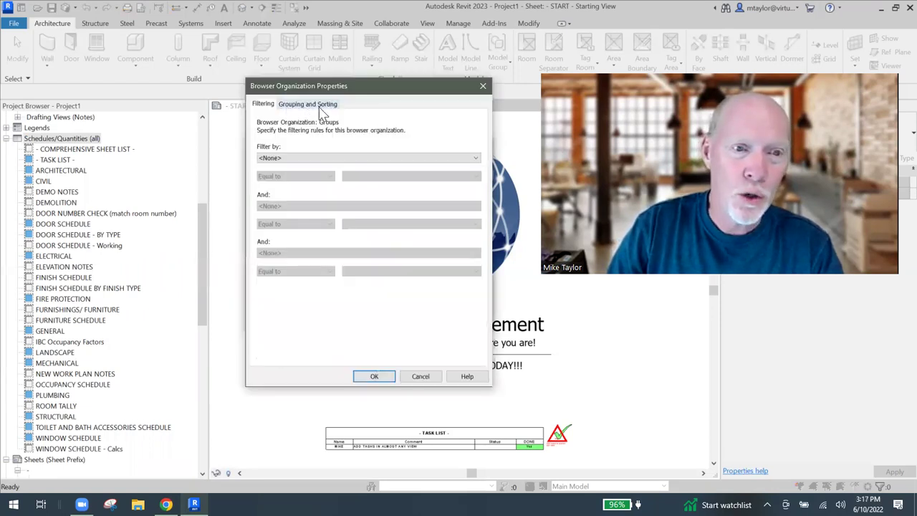
pyautogui.click(321, 104)
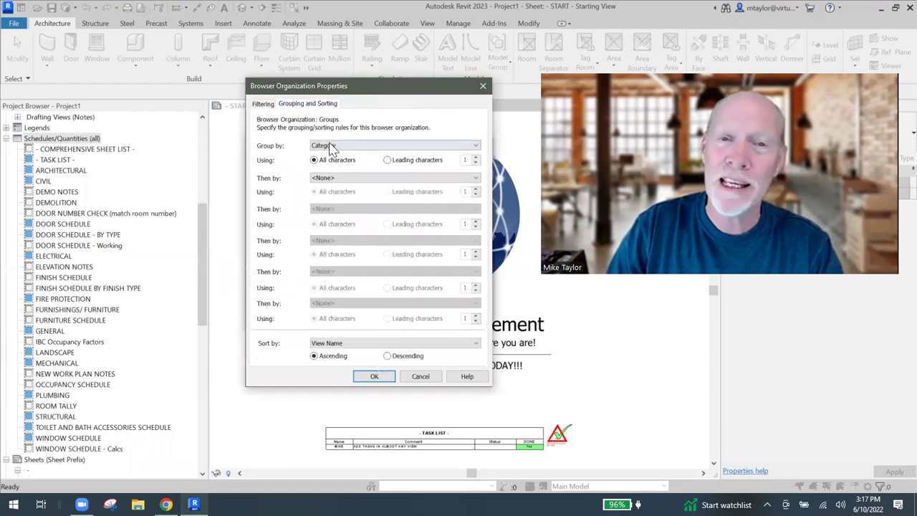
pyautogui.click(353, 146)
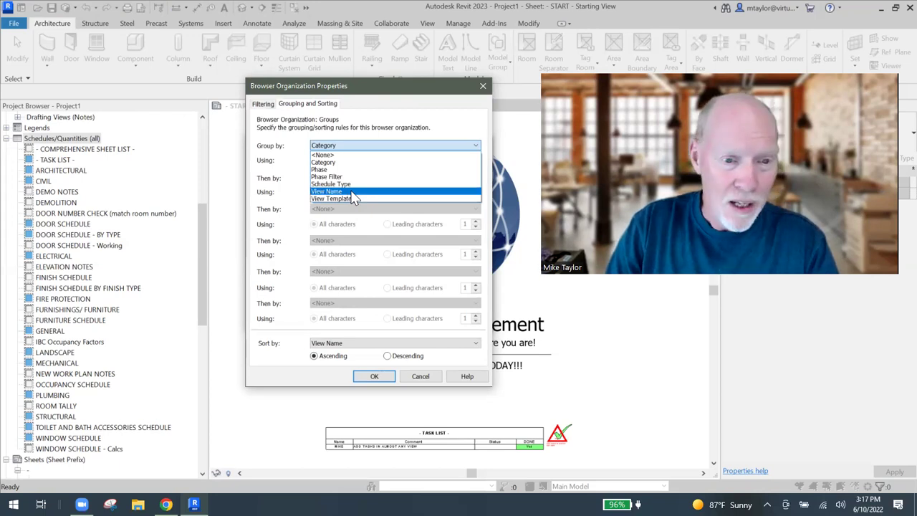
pyautogui.click(339, 164)
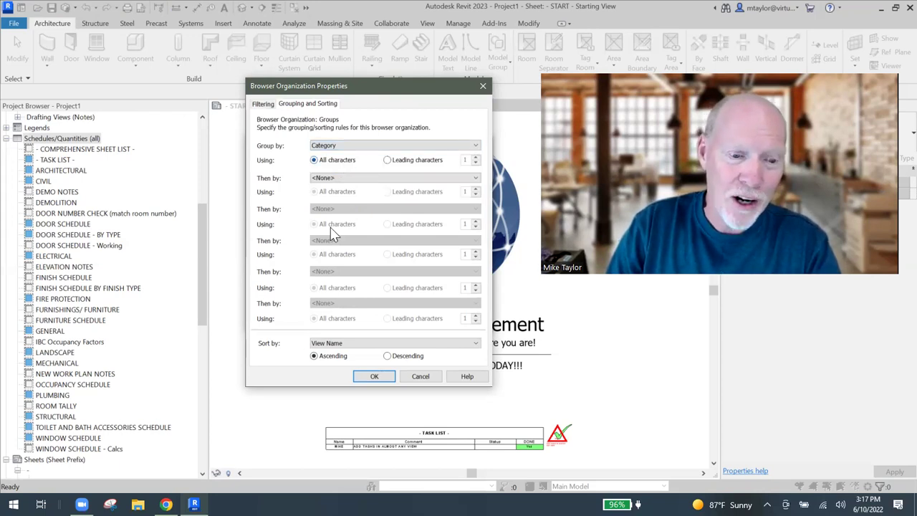
pyautogui.click(374, 376)
# - Make the Groups schedule scheme active, rename it Category, and apply it to the Project Browser
pyautogui.click(260, 198)
pyautogui.click(460, 226)
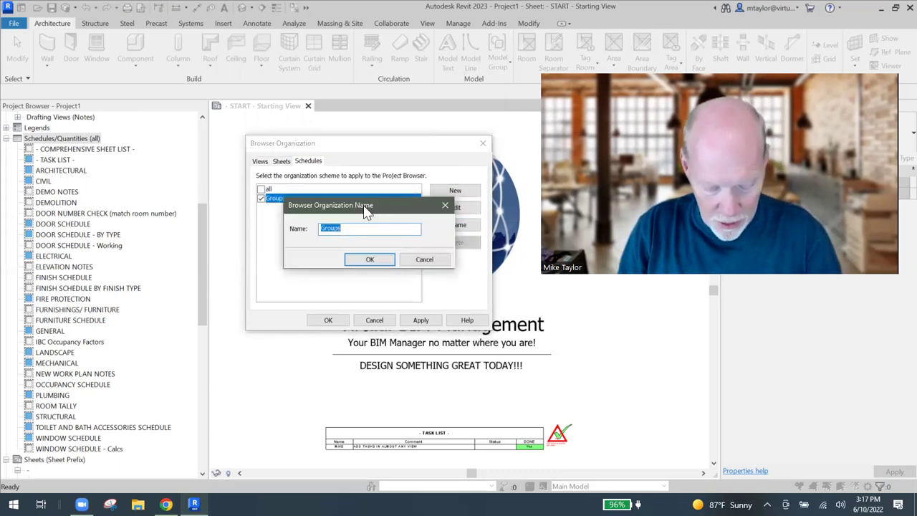
pyautogui.write('Category')
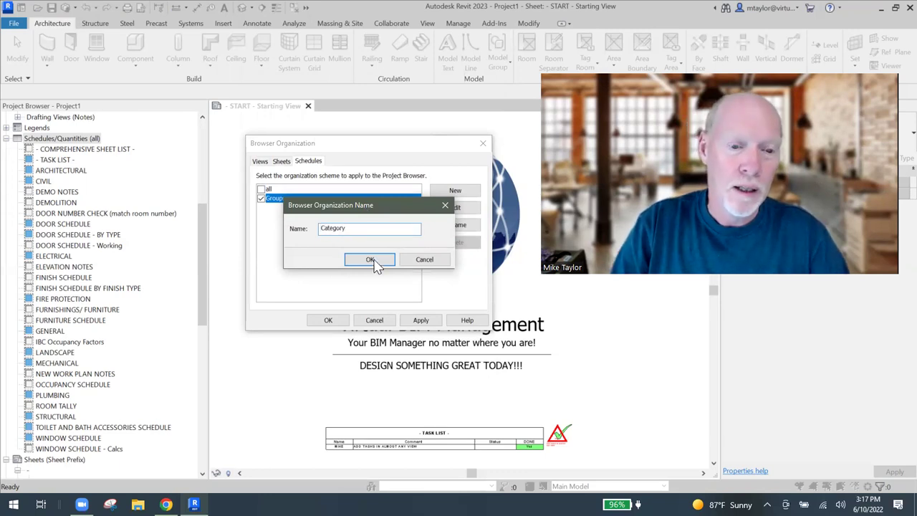
pyautogui.click(373, 259)
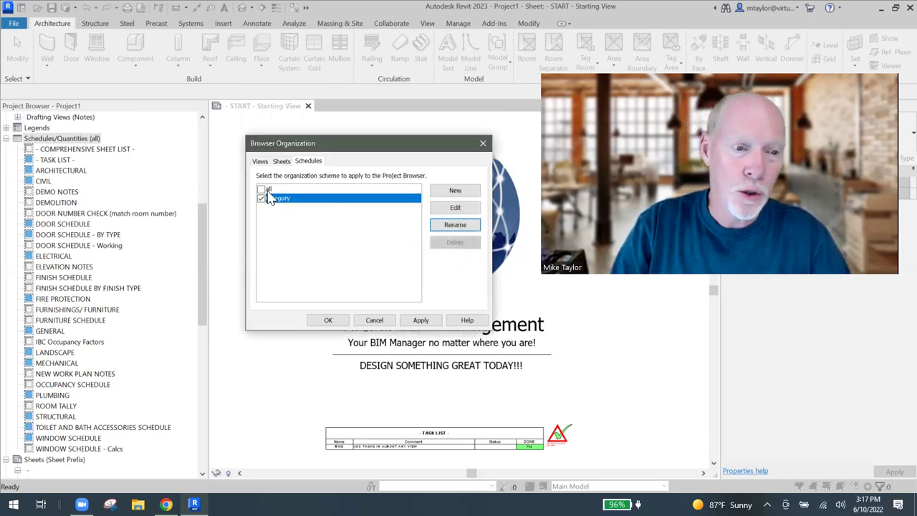
pyautogui.click(416, 320)
pyautogui.click(328, 320)
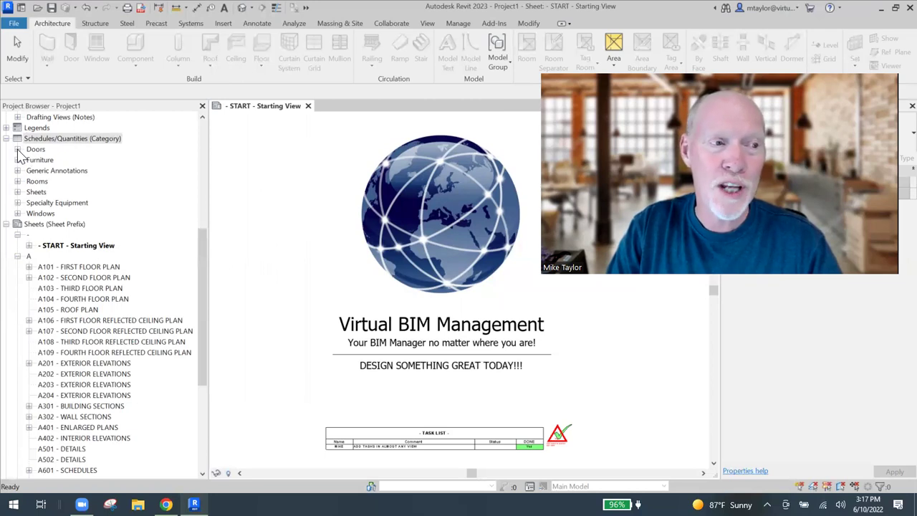
# - Examine the schedules listed under the Doors, Generic Annotations, Rooms and Sheets categories in the Project Browser
pyautogui.click(17, 150)
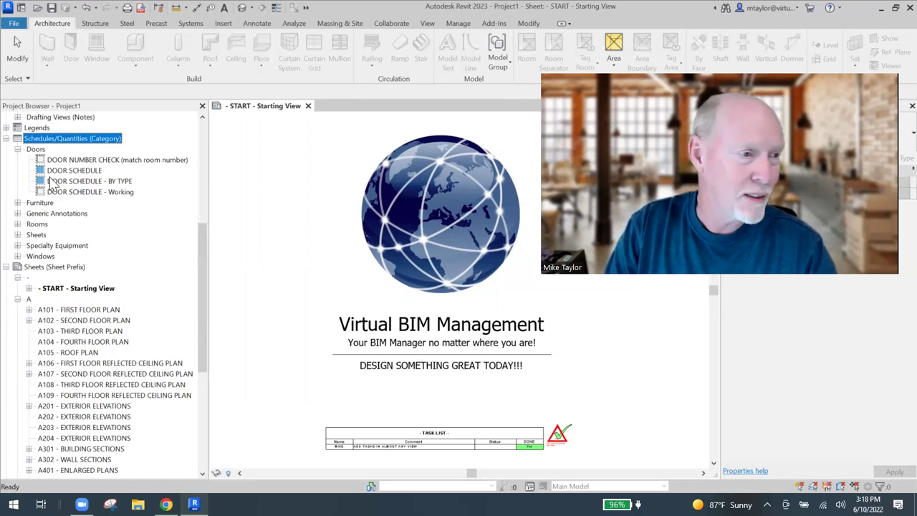
pyautogui.click(29, 150)
pyautogui.click(17, 149)
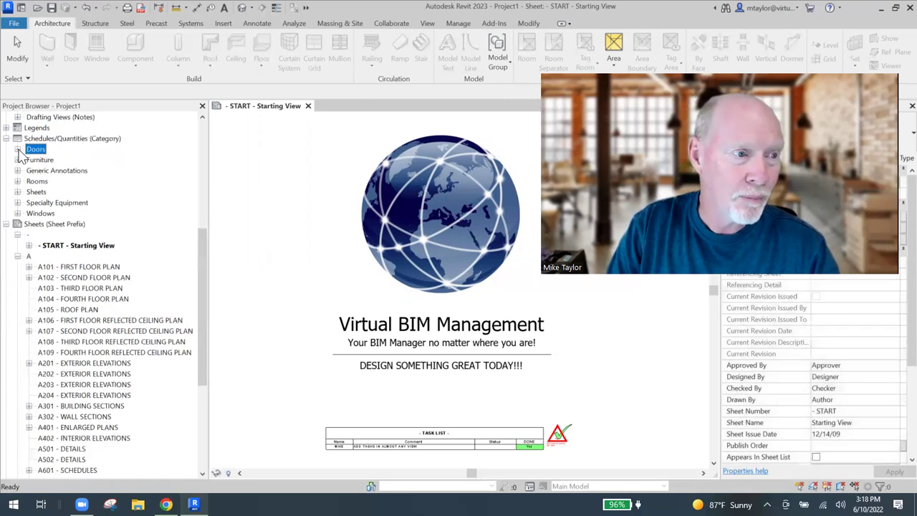
pyautogui.click(41, 160)
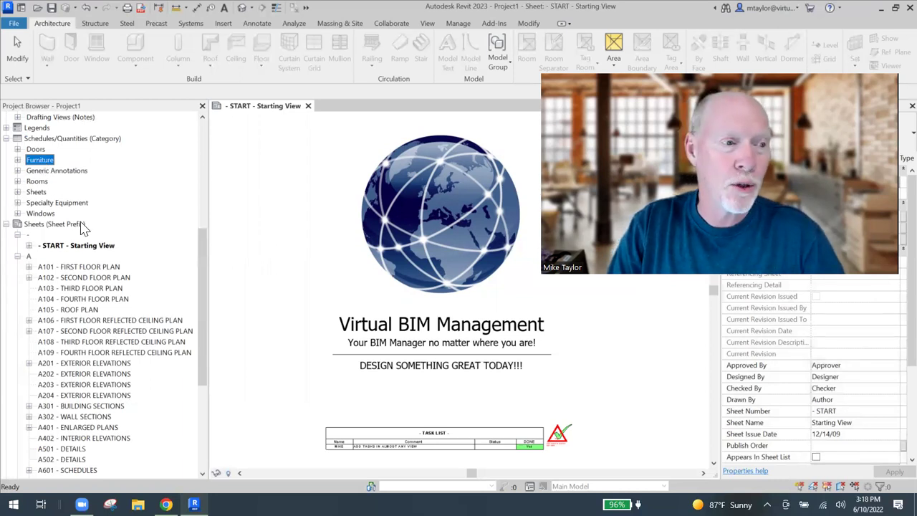
pyautogui.click(49, 172)
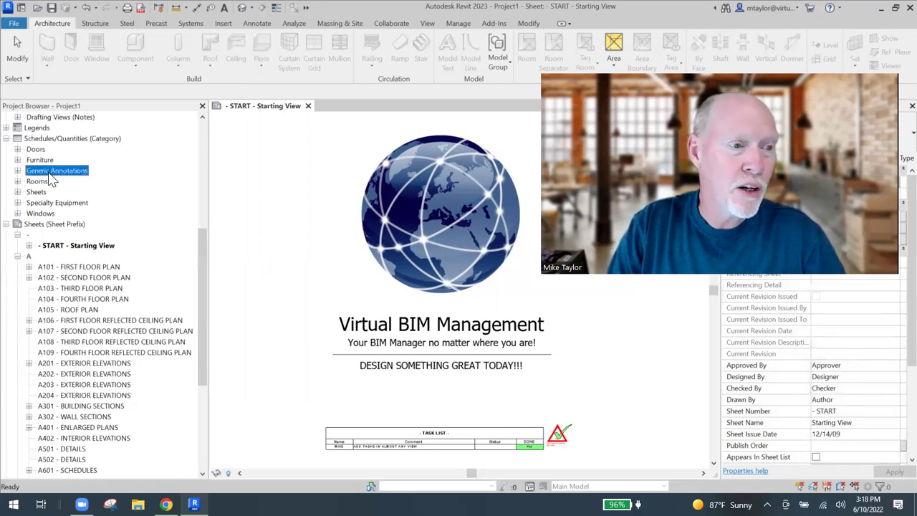
pyautogui.click(17, 171)
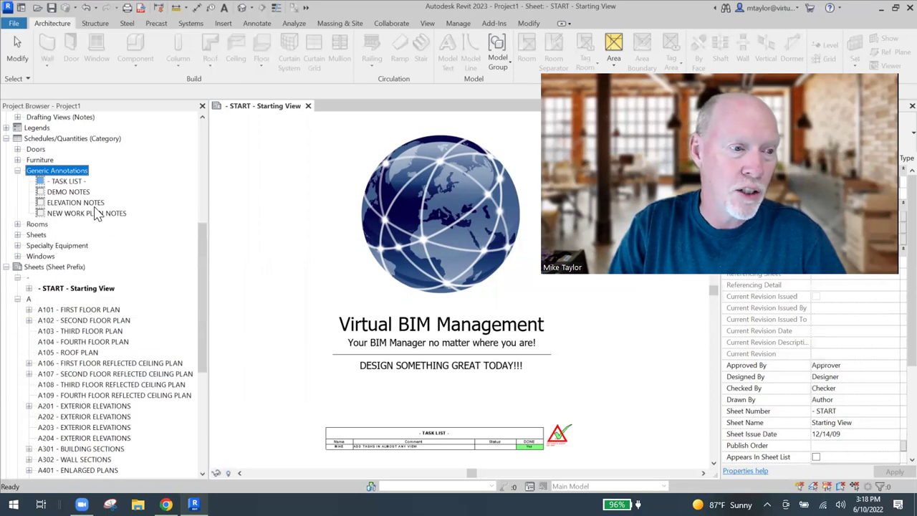
pyautogui.click(18, 171)
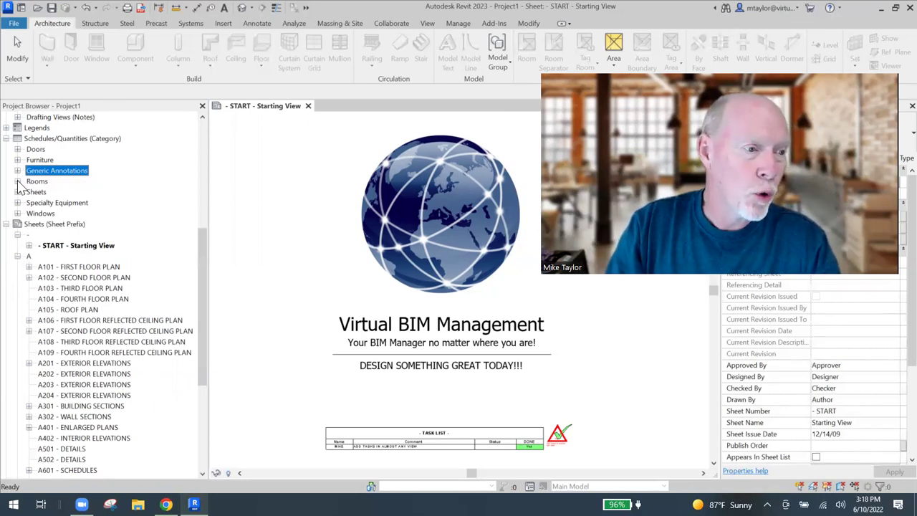
pyautogui.click(17, 181)
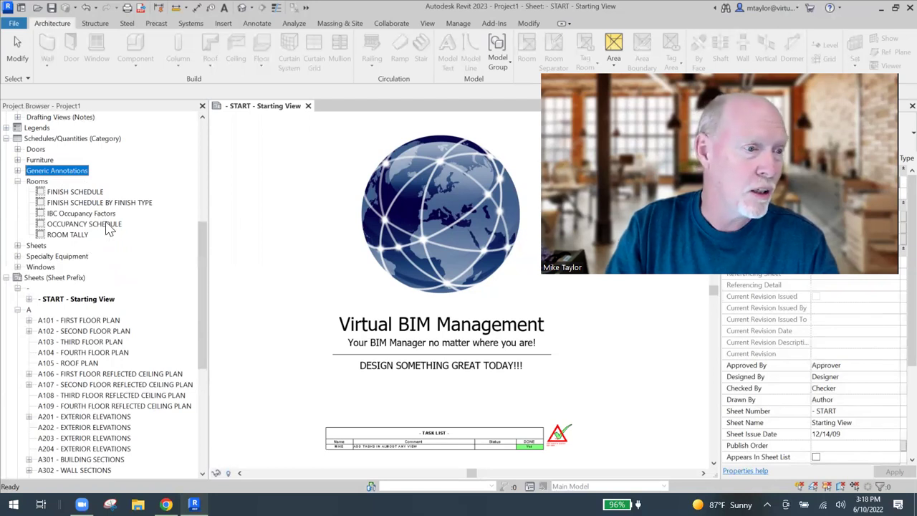
pyautogui.click(17, 181)
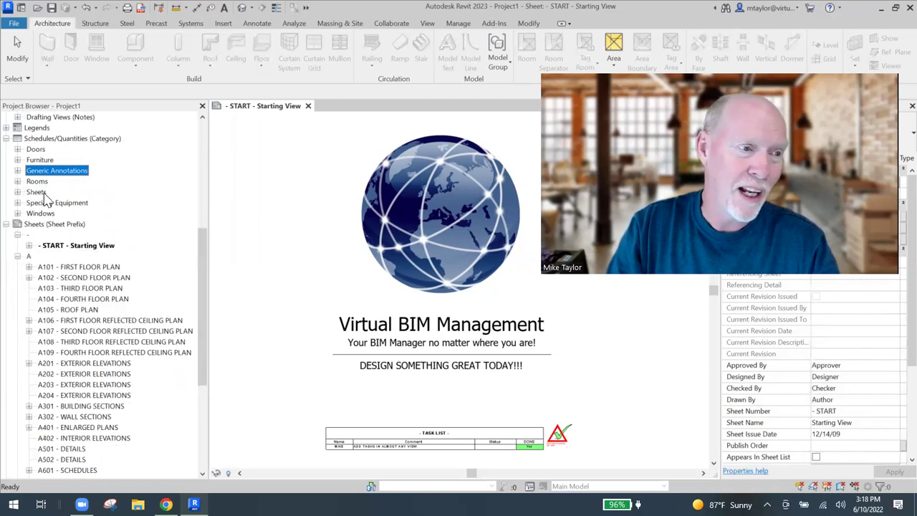
pyautogui.click(17, 192)
pyautogui.click(63, 213)
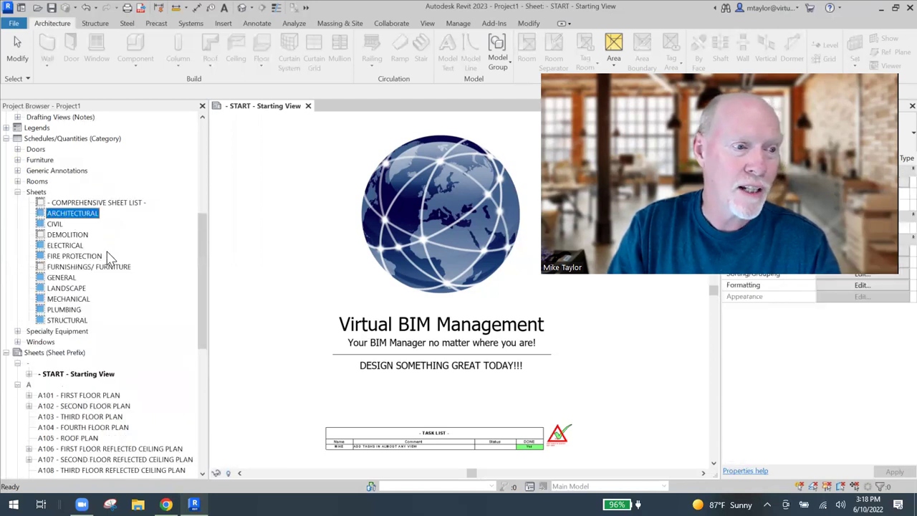
pyautogui.click(56, 224)
pyautogui.click(71, 245)
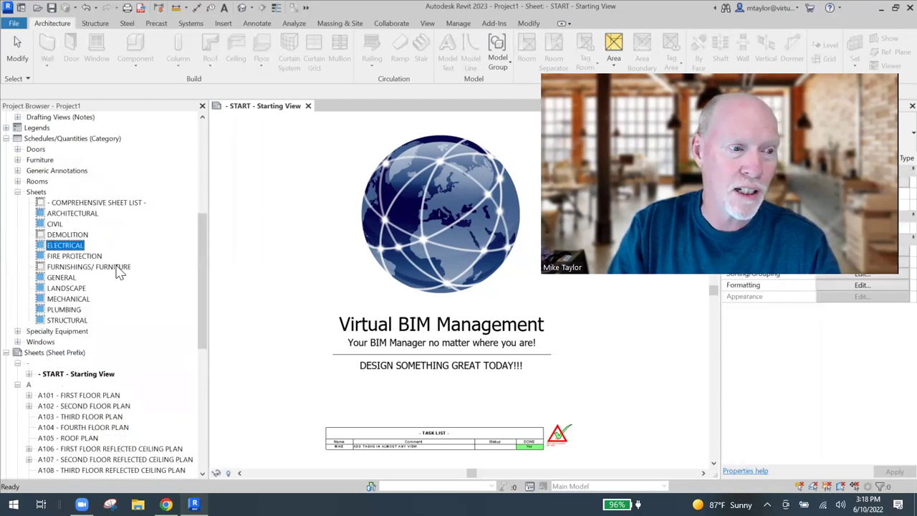
# - Look over the LANDSCAPE and MECHANICAL schedules under the Sheets category, and collapse that category
pyautogui.click(78, 288)
pyautogui.click(74, 300)
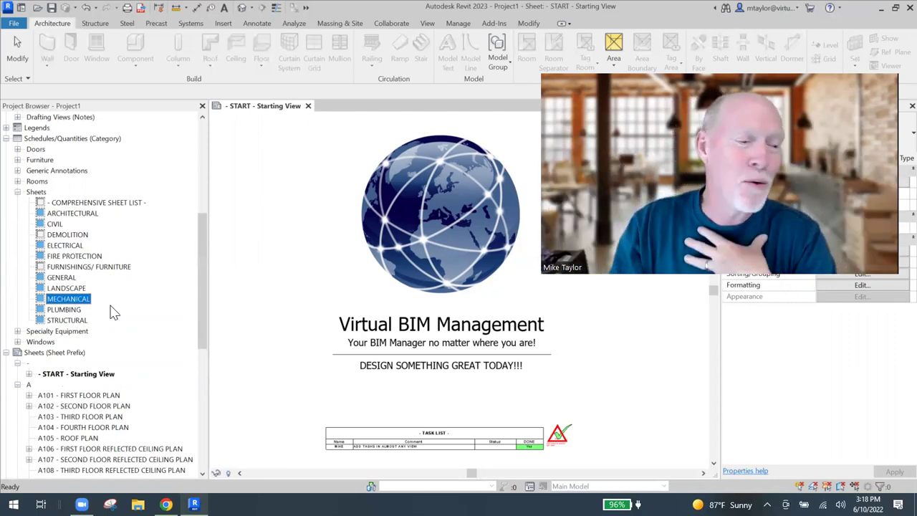
pyautogui.click(18, 192)
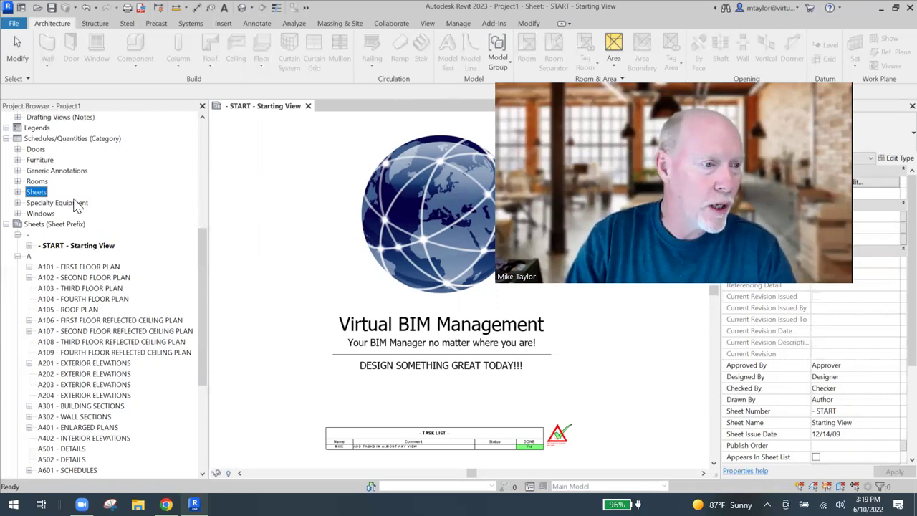
# - Open the DOOR SCHEDULE from the Doors category and narrow the Project Browser to give the schedule more room
pyautogui.click(17, 149)
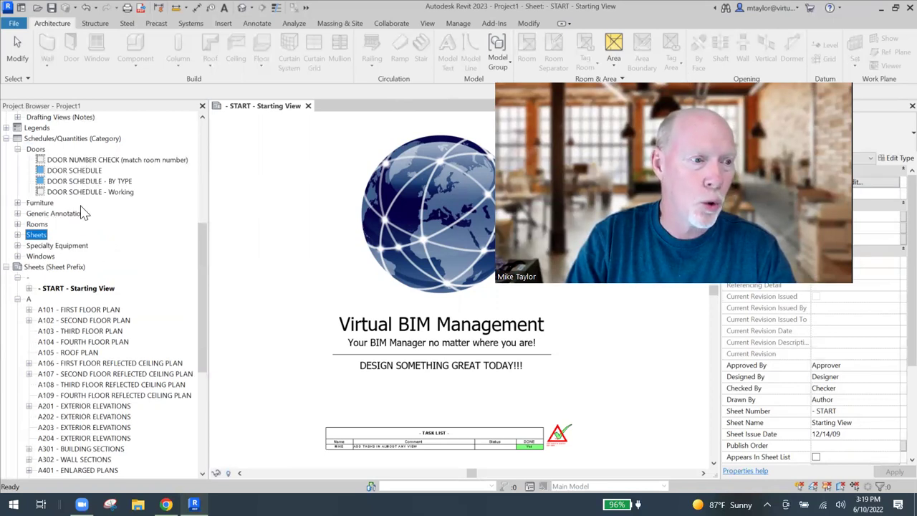
pyautogui.click(76, 172)
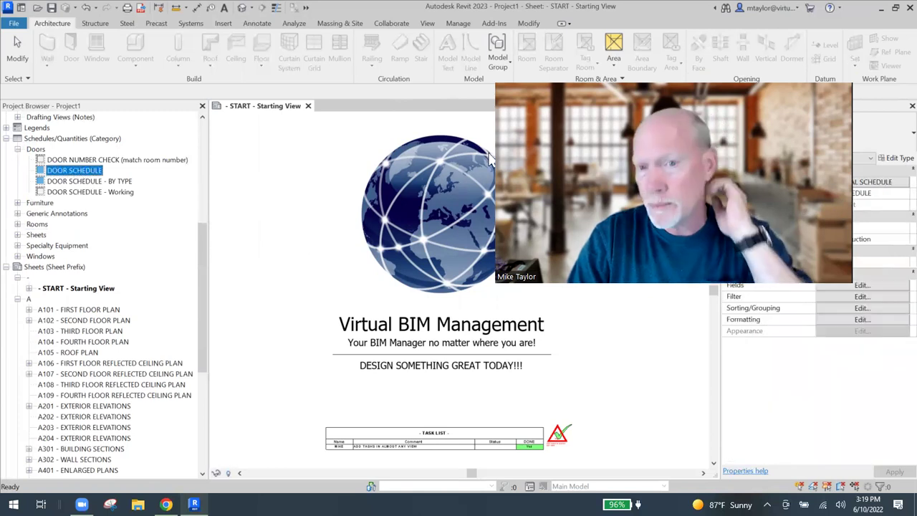
pyautogui.doubleClick(76, 172)
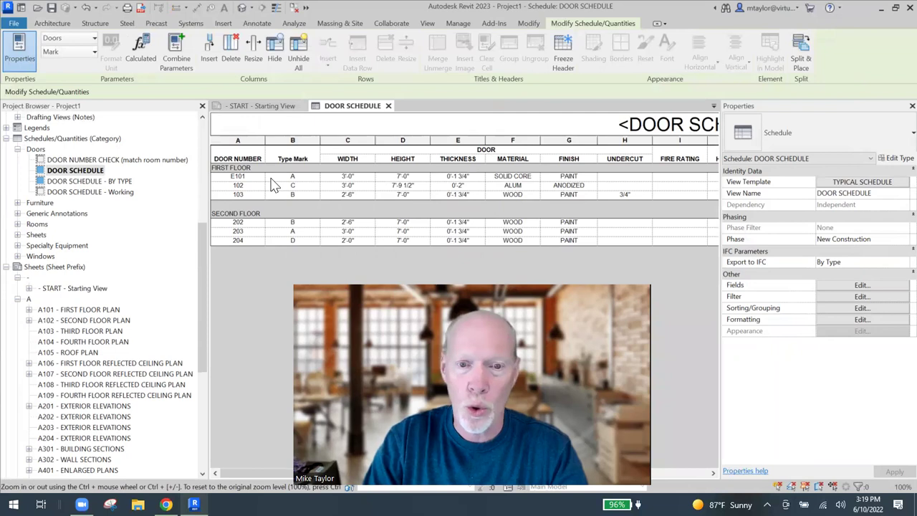
pyautogui.moveTo(207, 181); pyautogui.dragTo(171, 181)
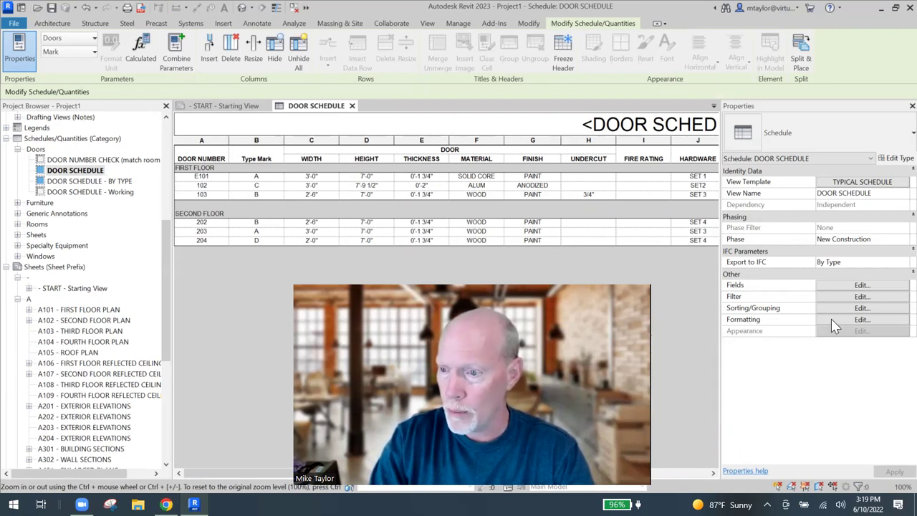
# - Set the door schedule's view template to <None> and open the schedule's Appearance settings
pyautogui.click(852, 184)
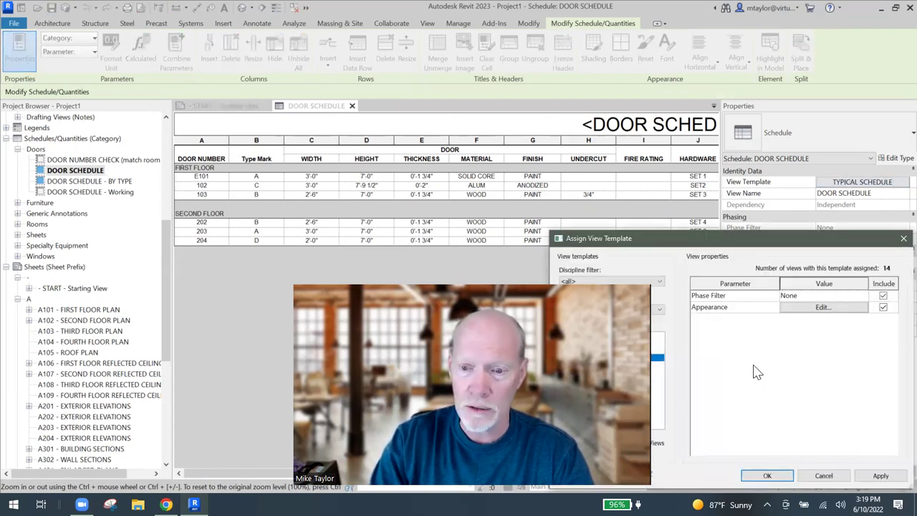
pyautogui.click(687, 337)
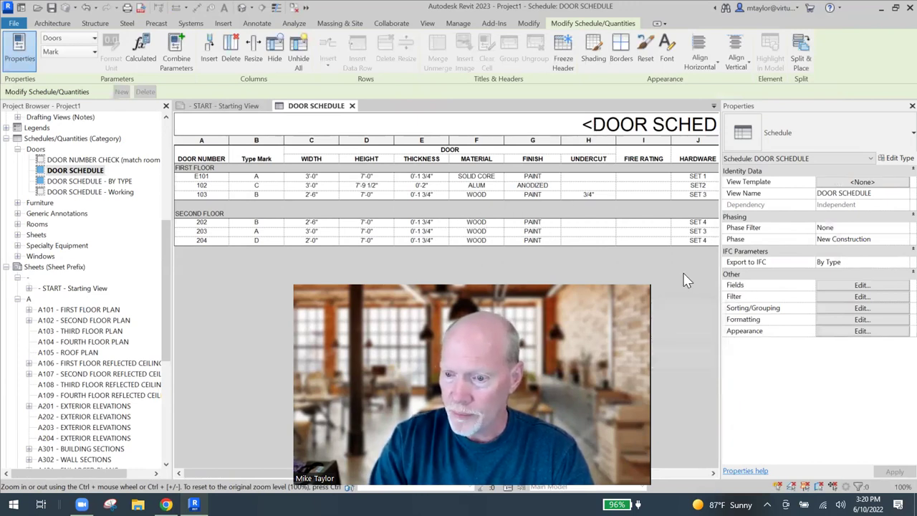
pyautogui.click(862, 320)
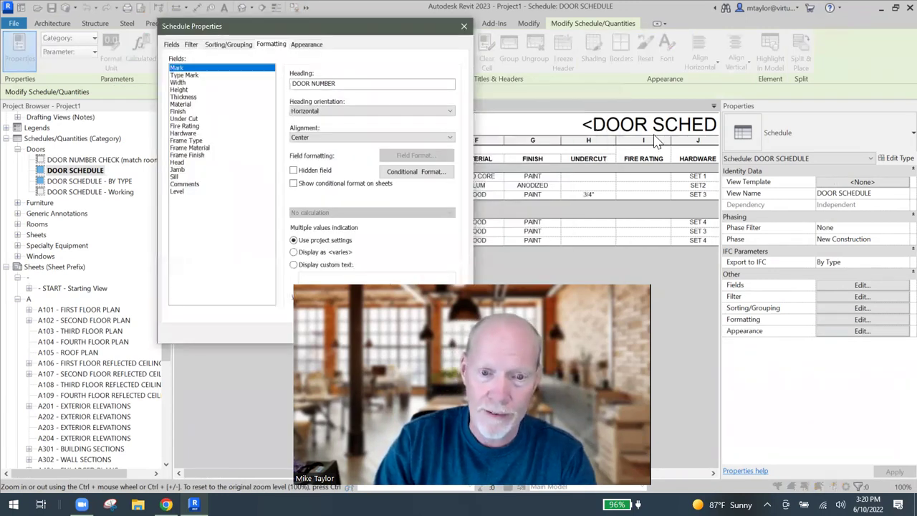
pyautogui.click(304, 45)
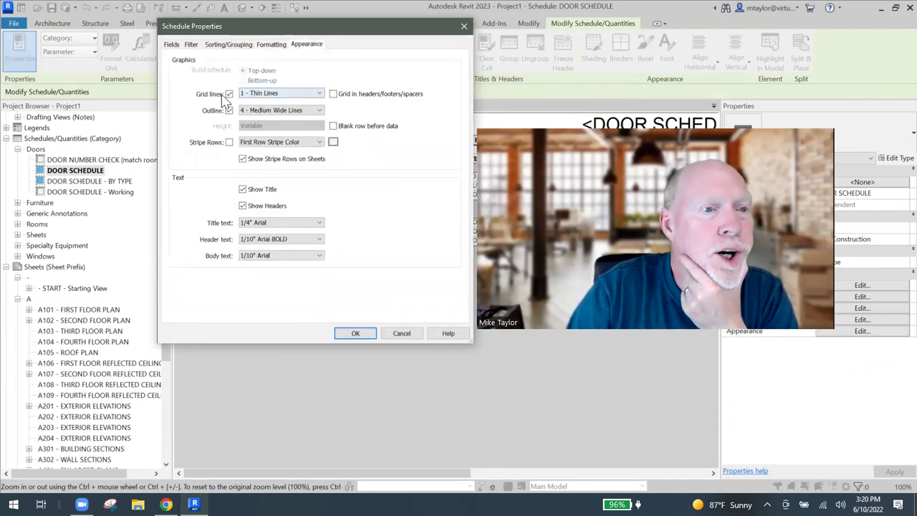
# - Try 5 - Wide Lines for the door schedule's grid lines, and return them to 1 - Thin Lines
pyautogui.click(320, 99)
pyautogui.click(307, 141)
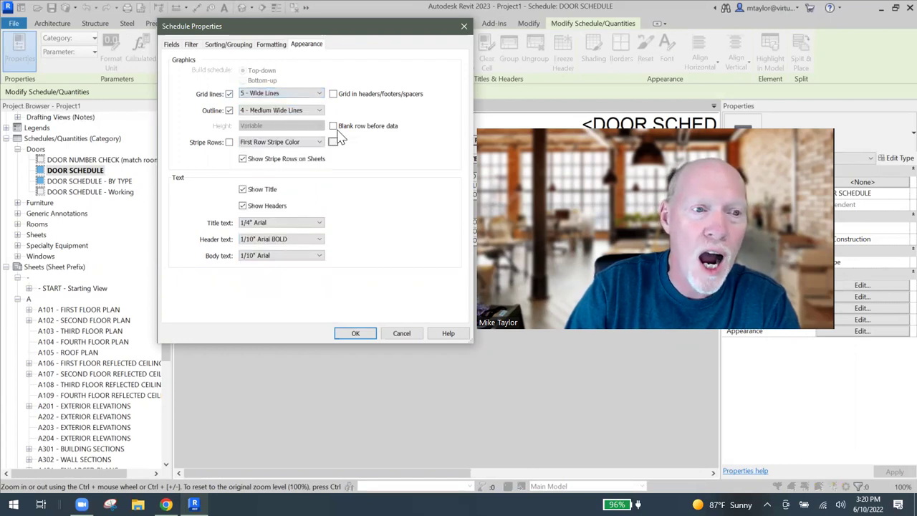
pyautogui.click(318, 94)
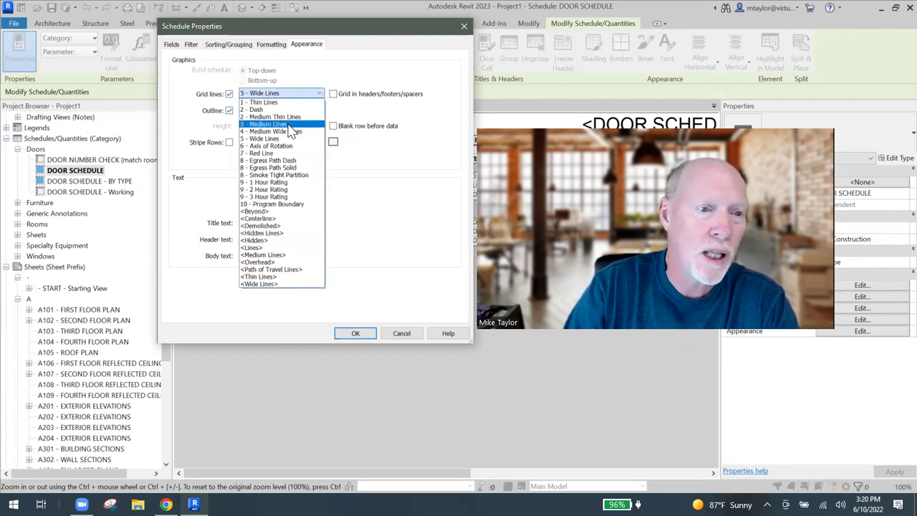
pyautogui.click(272, 104)
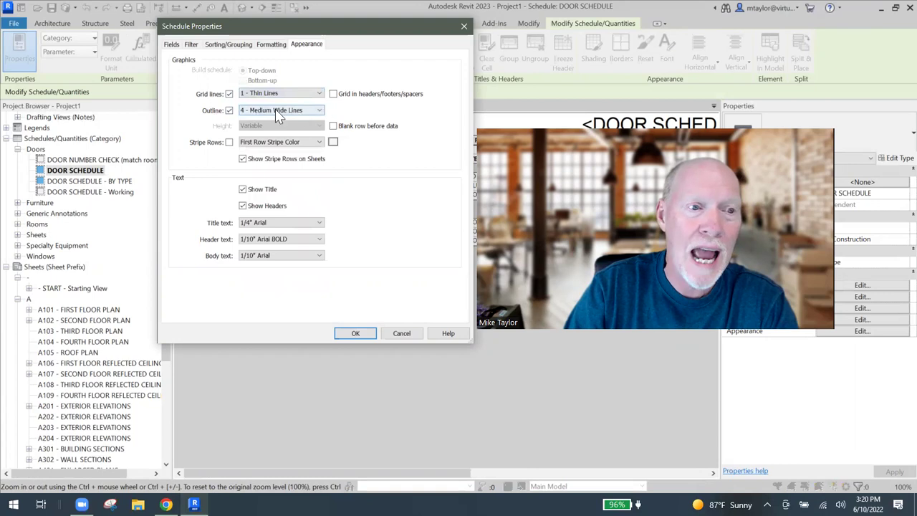
# - Set the door schedule's outline to 5 - Wide Lines and its title text to 3/16" Arial
pyautogui.click(319, 110)
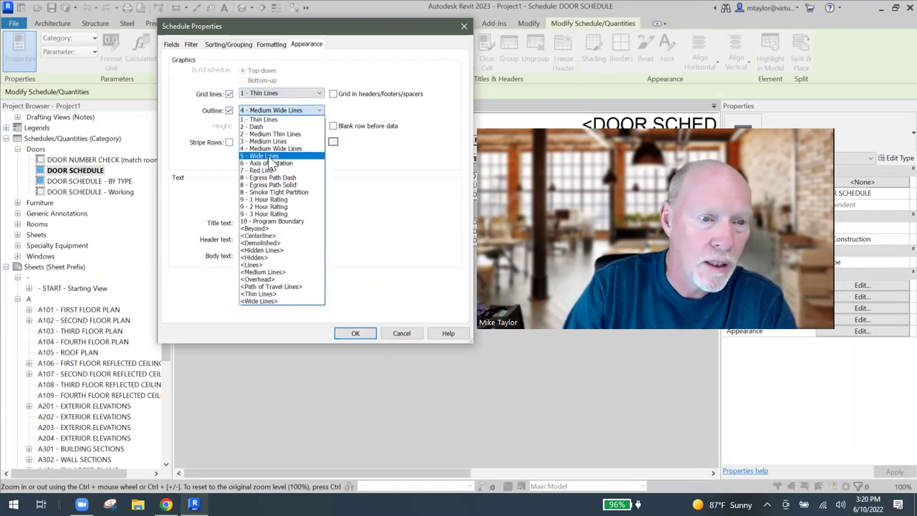
pyautogui.click(265, 156)
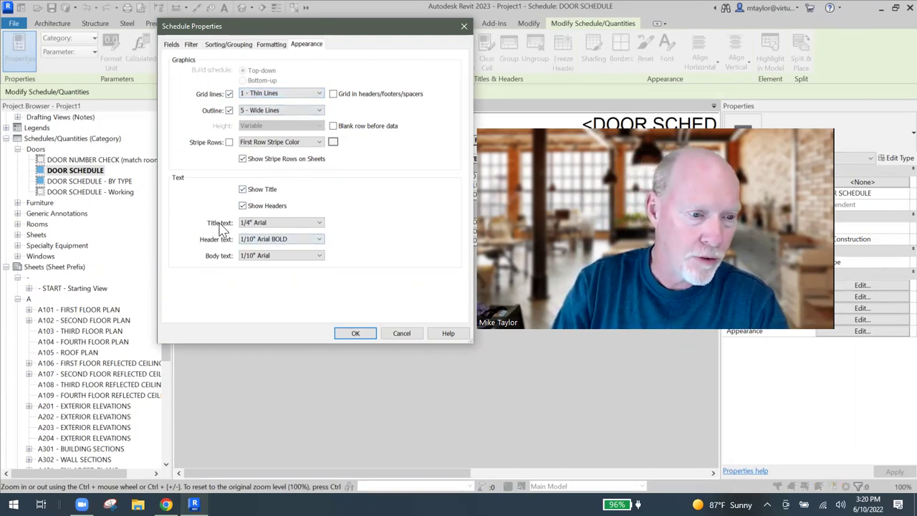
pyautogui.click(319, 223)
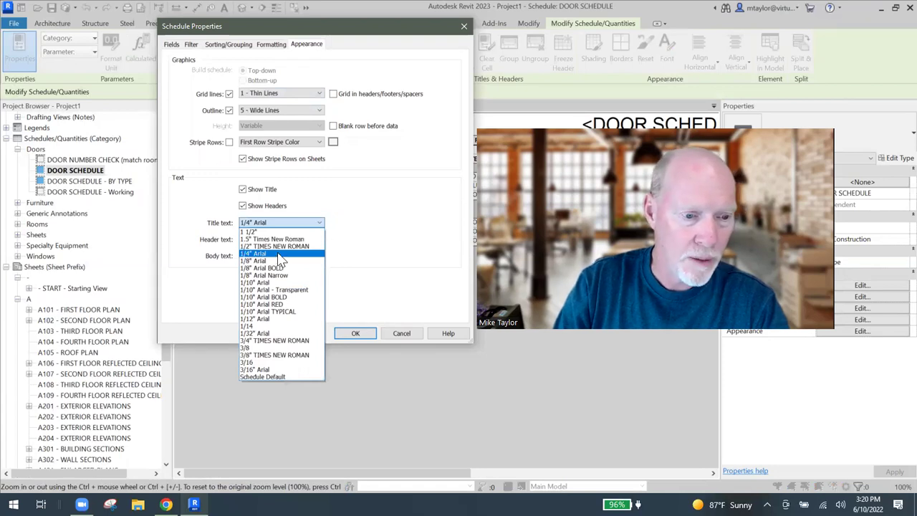
pyautogui.click(262, 369)
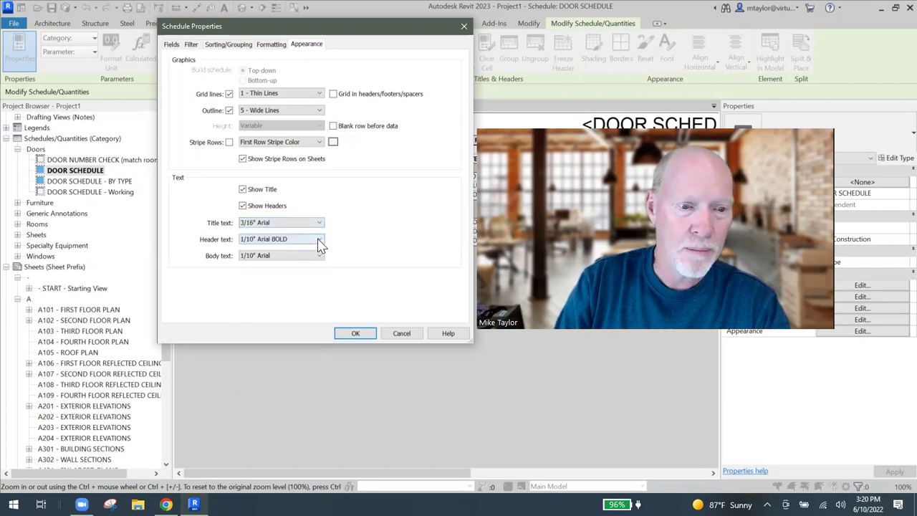
# - Set the door schedule's header text to 1/10" Arial RED and body text to 1/12" Arial, and apply the appearance settings
pyautogui.click(320, 240)
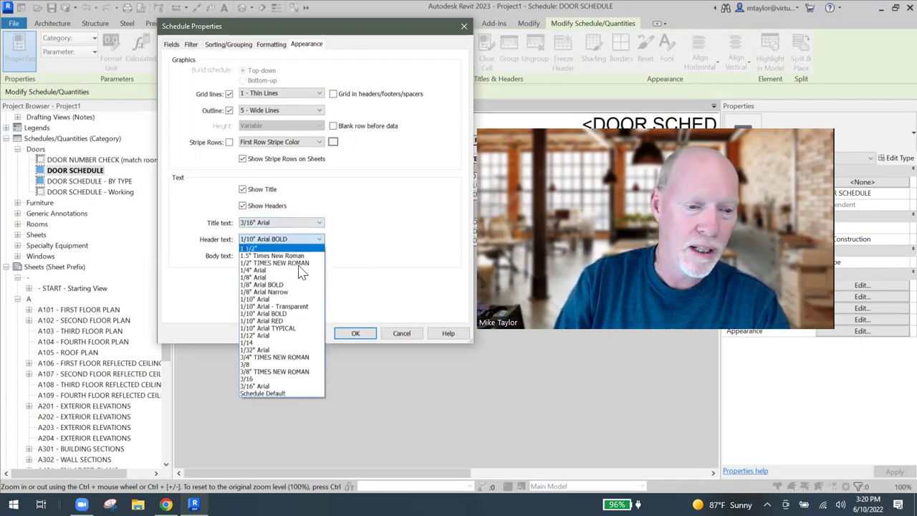
pyautogui.click(290, 323)
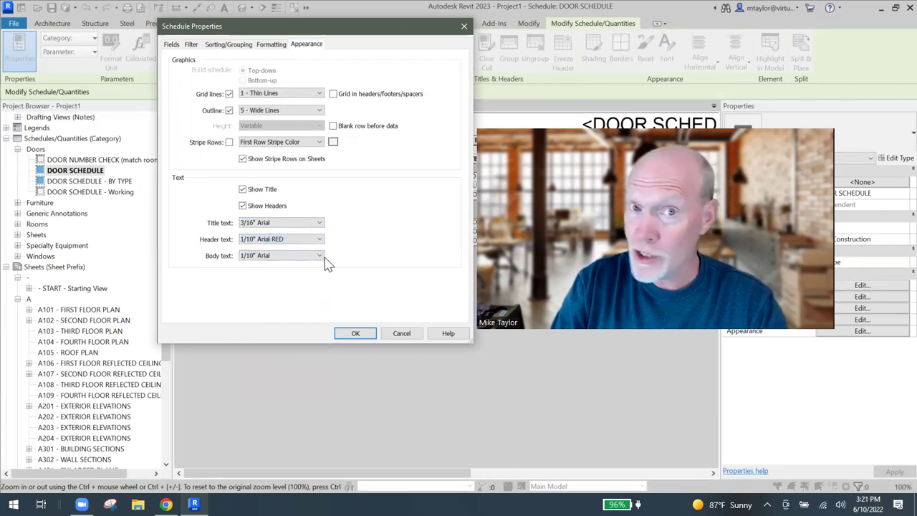
pyautogui.click(319, 256)
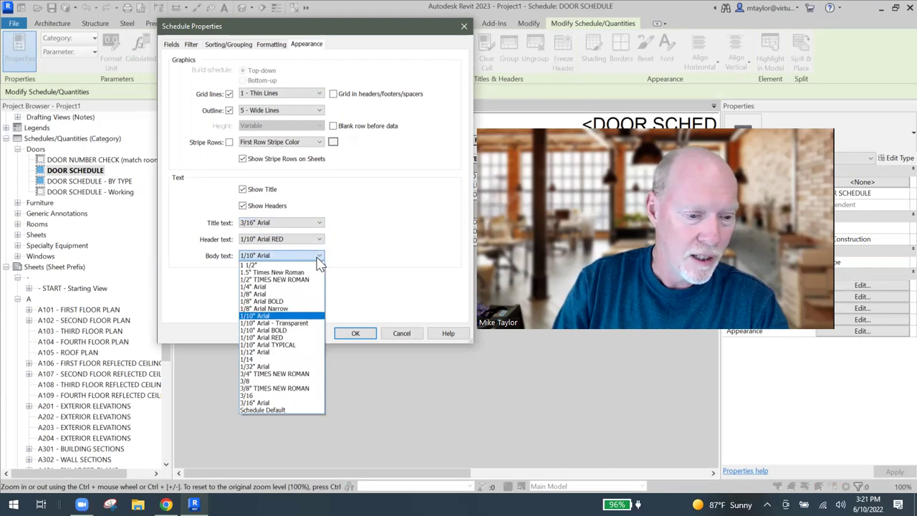
pyautogui.click(276, 352)
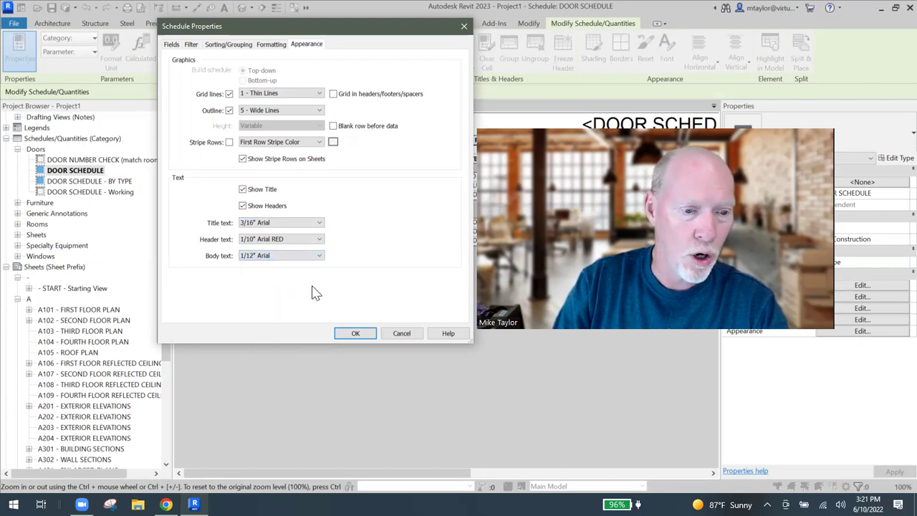
pyautogui.click(353, 333)
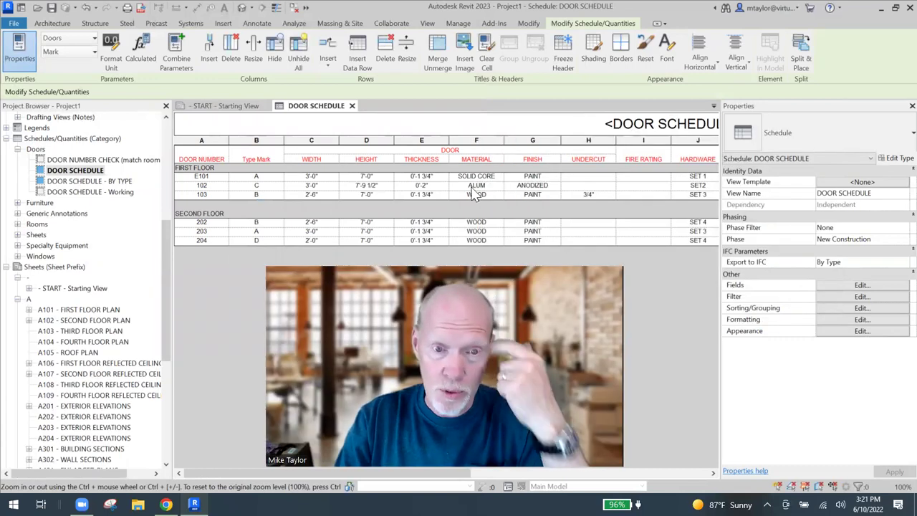
pyautogui.click(425, 247)
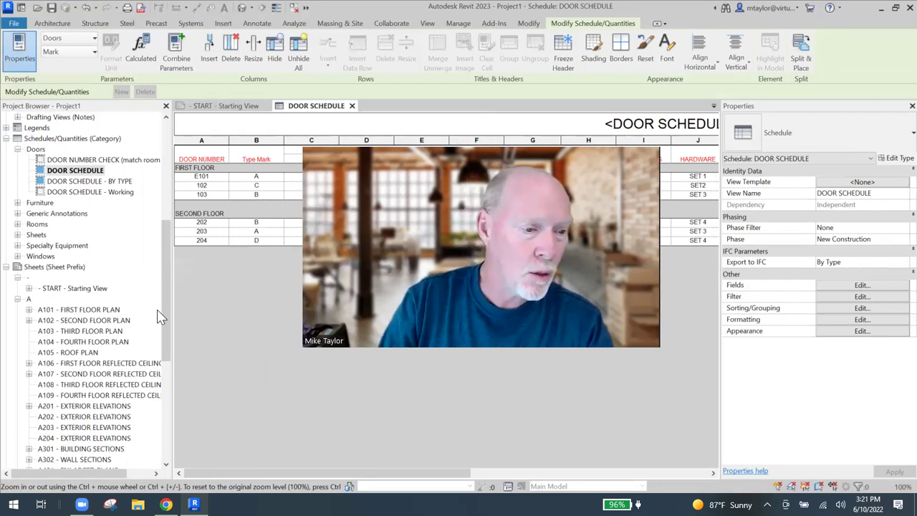
# - Open sheet A601 - SCHEDULES and examine the appearance of the door schedule placed on it
pyautogui.moveTo(165, 315); pyautogui.dragTo(153, 345)
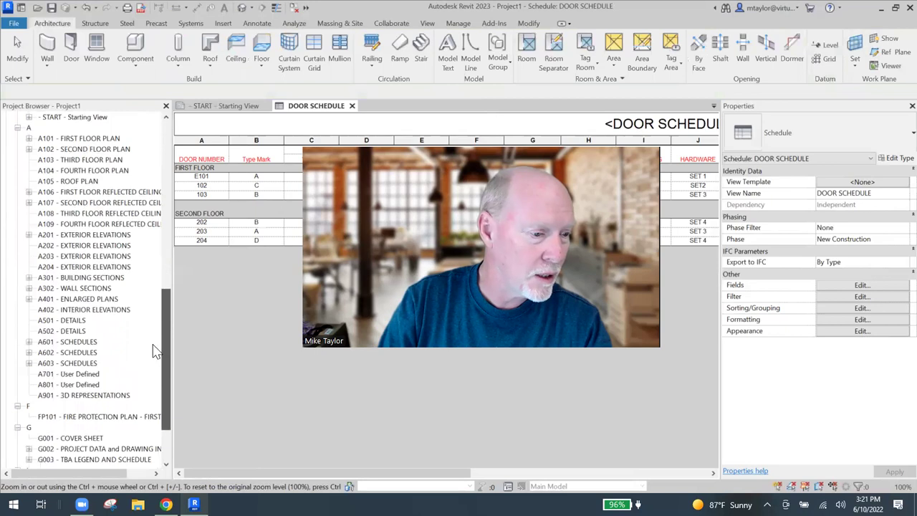
pyautogui.click(79, 341)
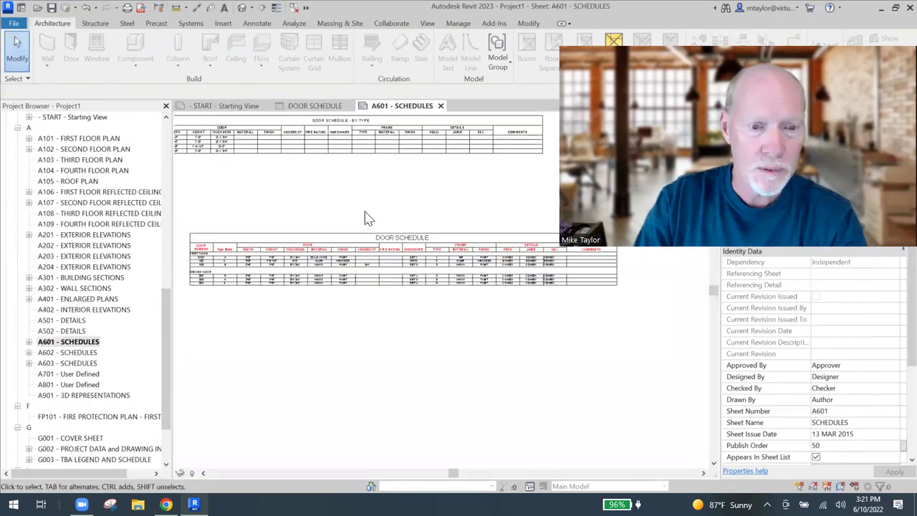
pyautogui.scroll(3, 394, 307)
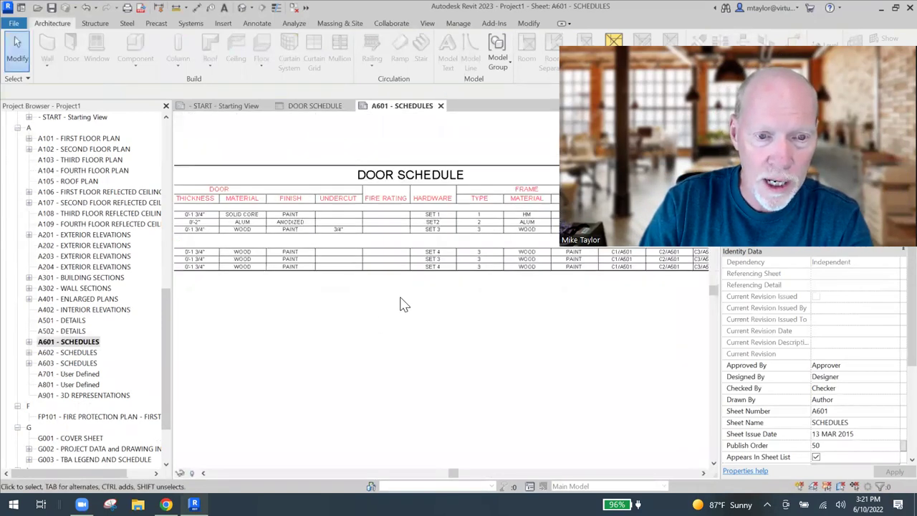
pyautogui.scroll(-5, 403, 308)
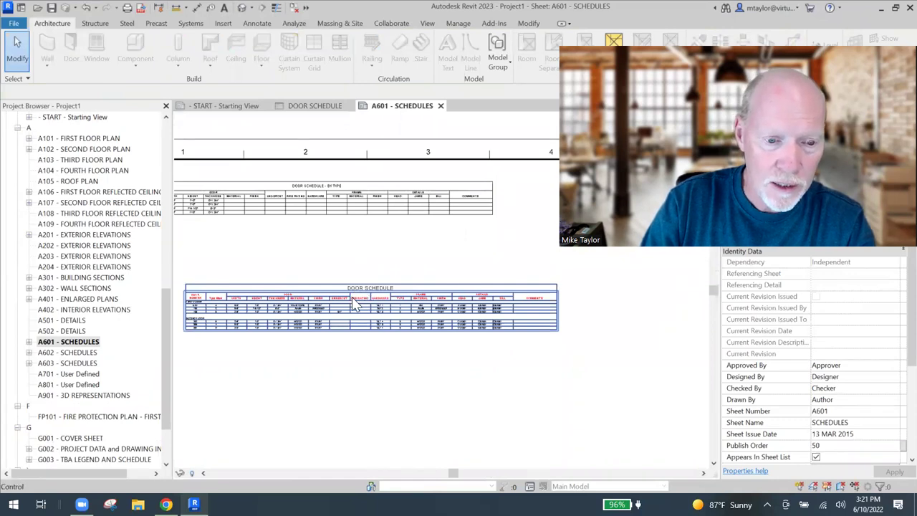
# - Move the DOOR SCHEDULE up on the sheet to just below DOOR SCHEDULE - BY TYPE and compare the two
pyautogui.click(354, 304)
pyautogui.moveTo(357, 304); pyautogui.dragTo(334, 252)
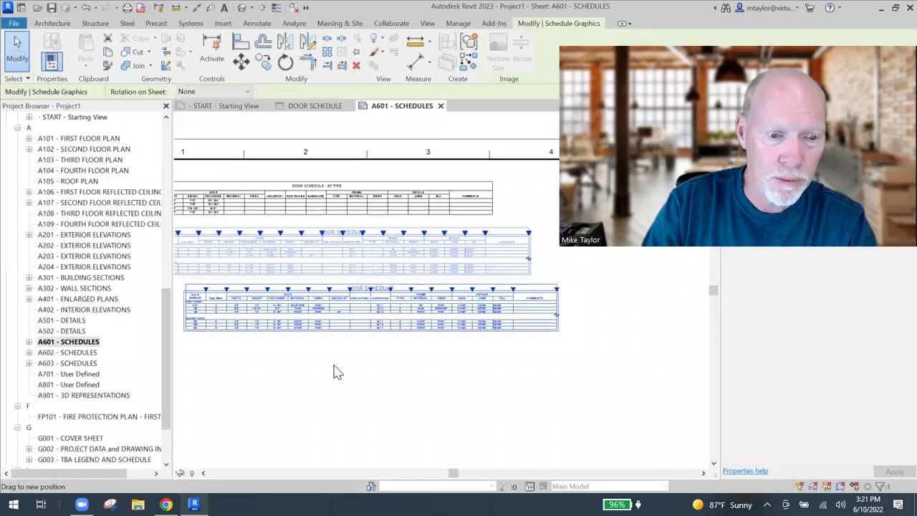
pyautogui.click(337, 372)
pyautogui.scroll(3, 294, 315)
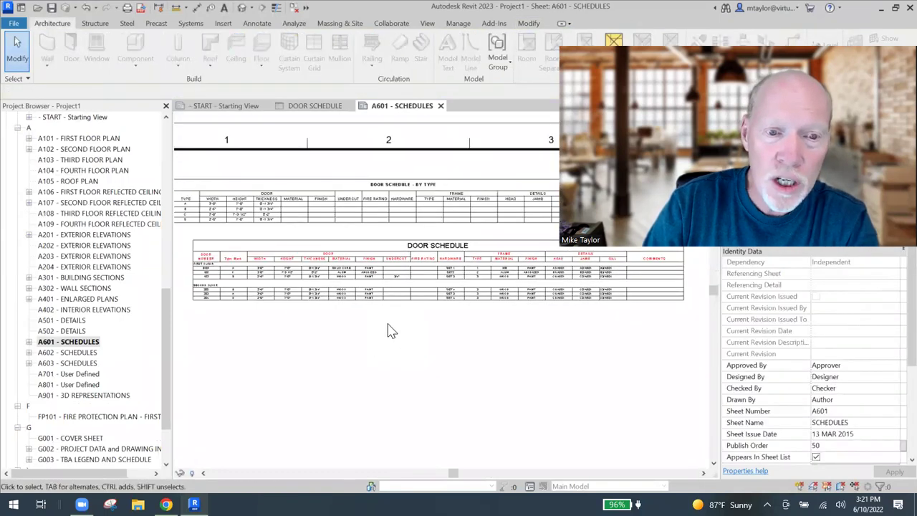
pyautogui.scroll(2, 423, 214)
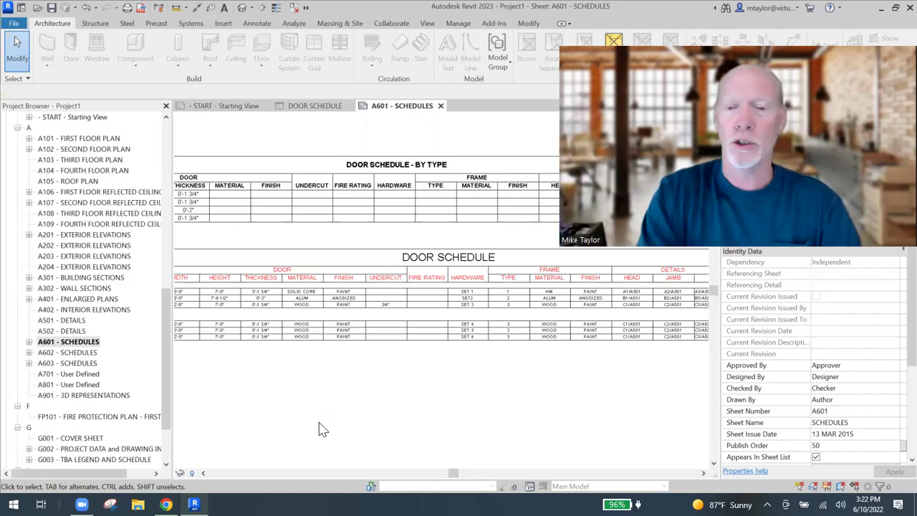
pyautogui.click(248, 218)
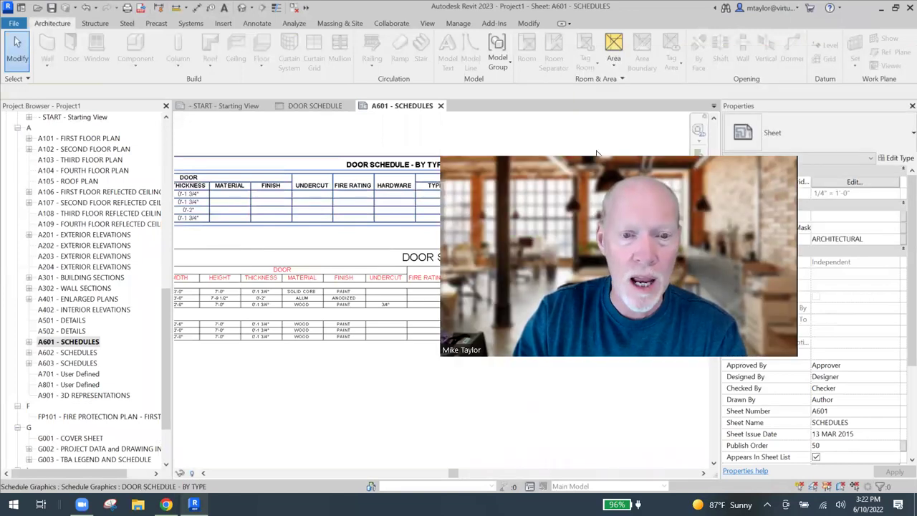
# - From the DOOR SCHEDULE's view template settings, duplicate the TYPICAL SCHEDULE template as "use this for all schedules"
pyautogui.hotkey('ctrl', 'Tab')
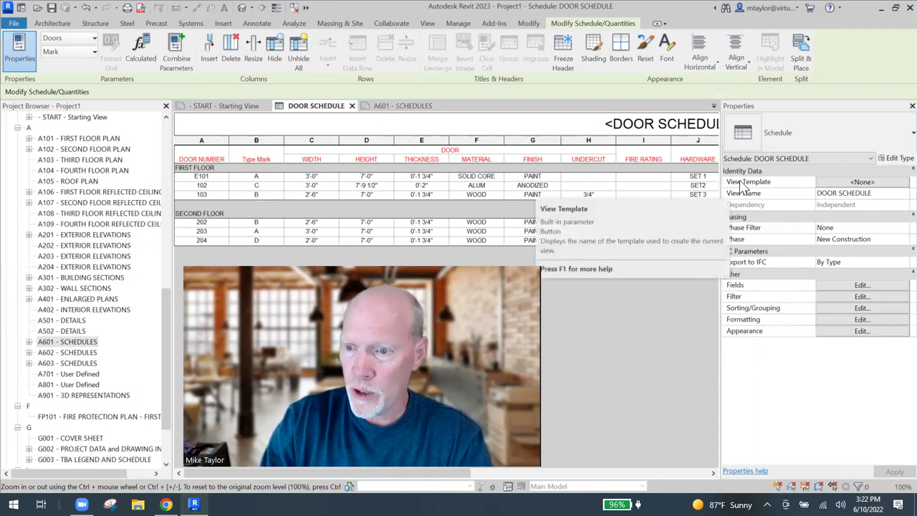
pyautogui.click(863, 183)
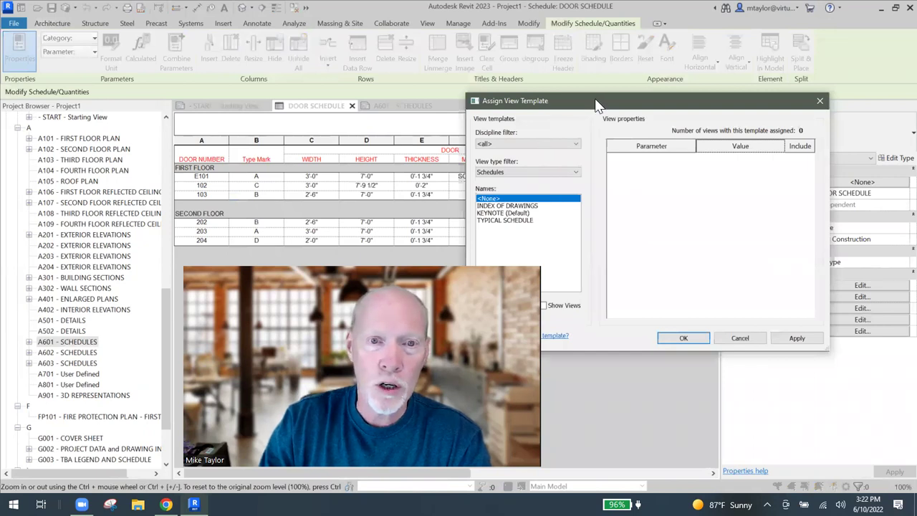
pyautogui.moveTo(595, 100); pyautogui.dragTo(408, 38)
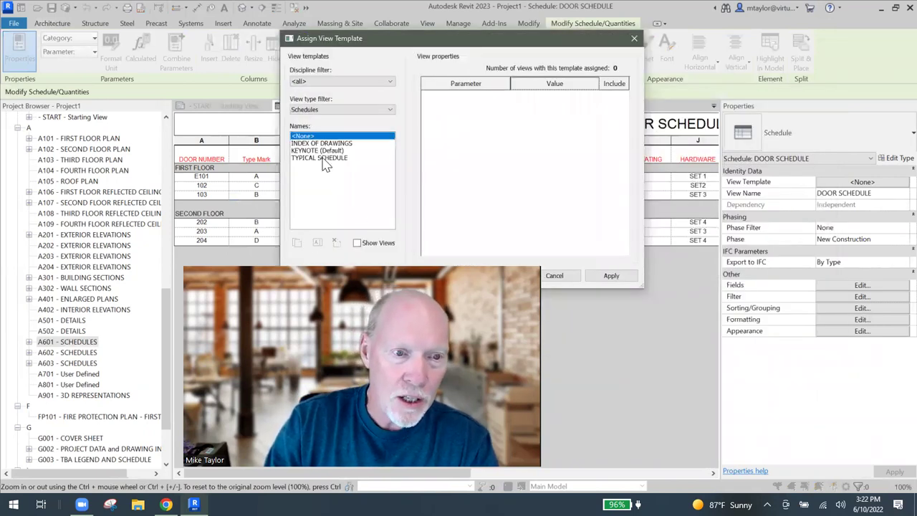
pyautogui.click(317, 144)
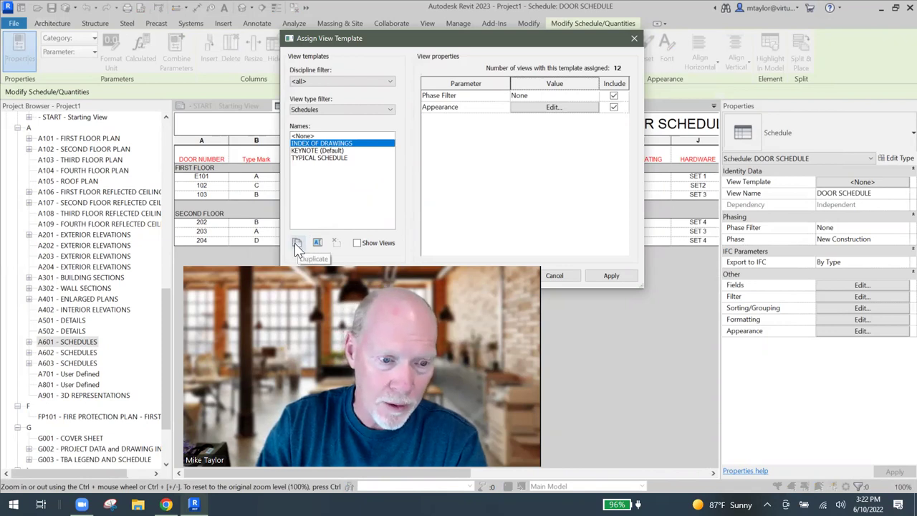
pyautogui.click(340, 159)
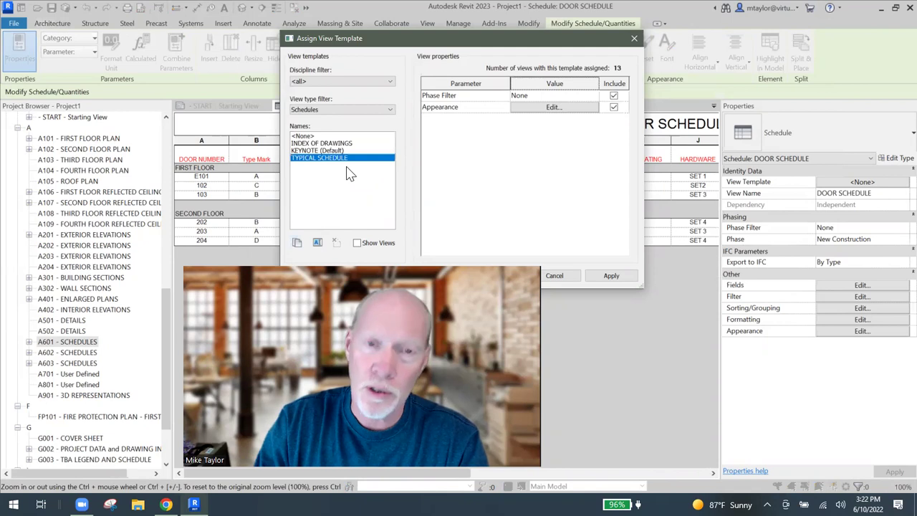
pyautogui.click(297, 243)
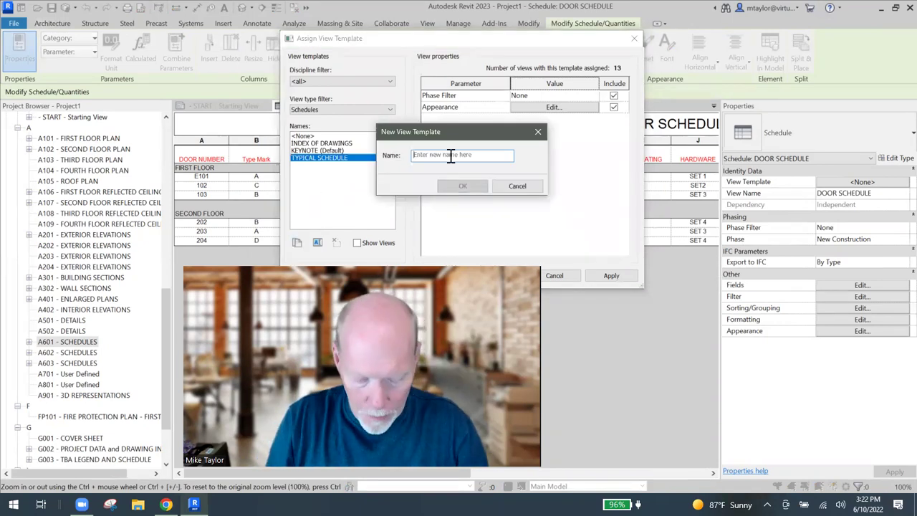
pyautogui.write('us')
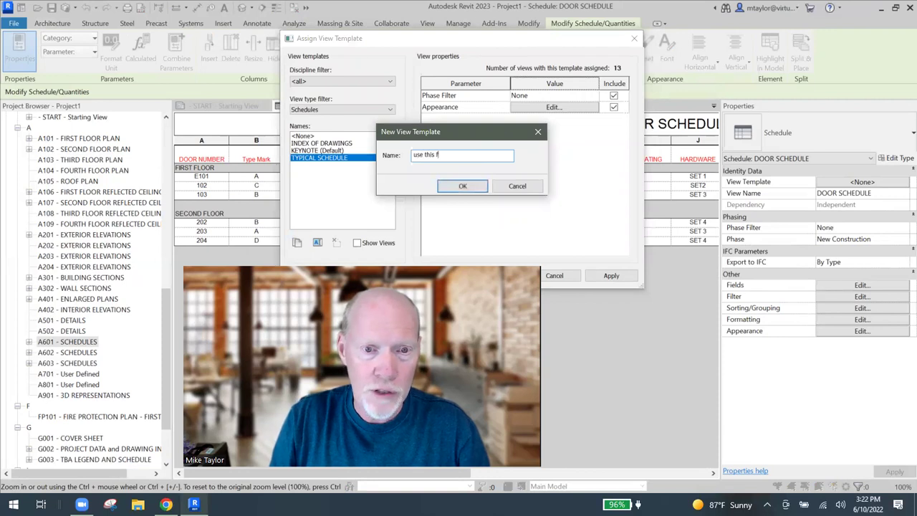
pyautogui.write('e this')
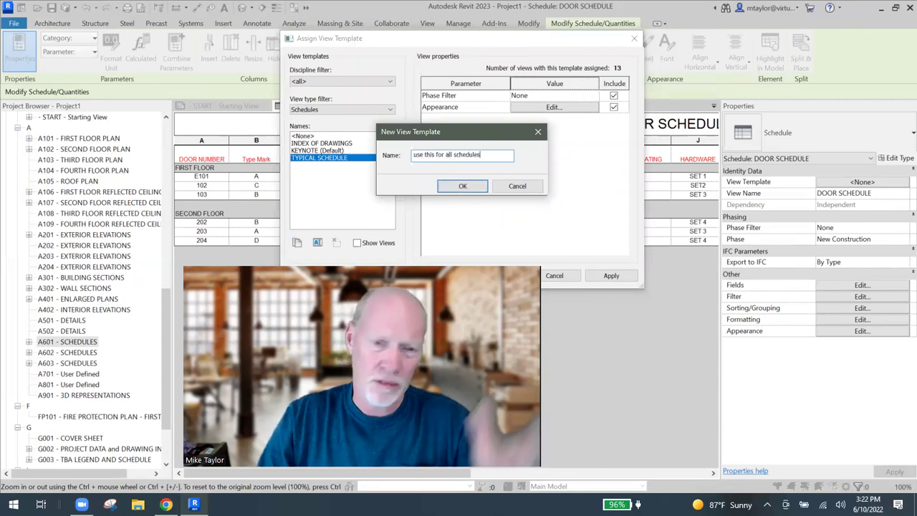
pyautogui.click(463, 186)
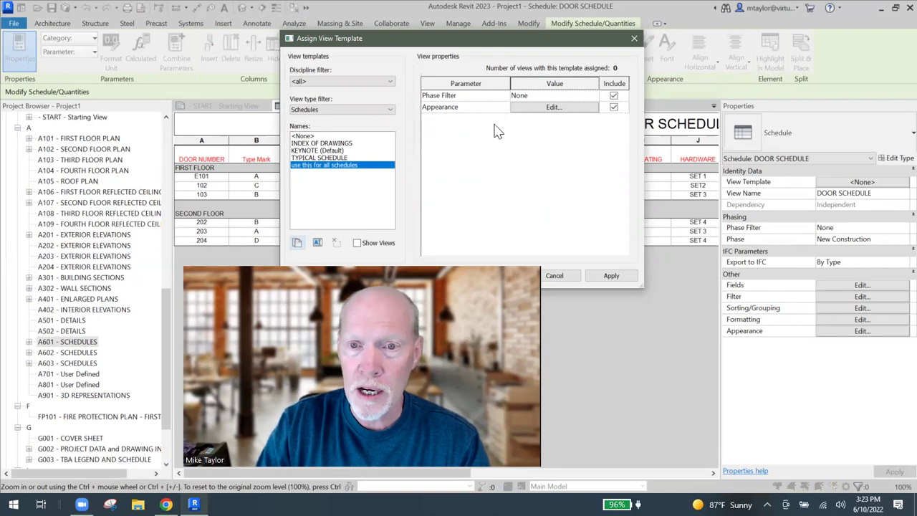
# - In the new template's appearance settings, set the outline to 5 - Wide Lines and the title text to 3/16" Arial
pyautogui.click(554, 109)
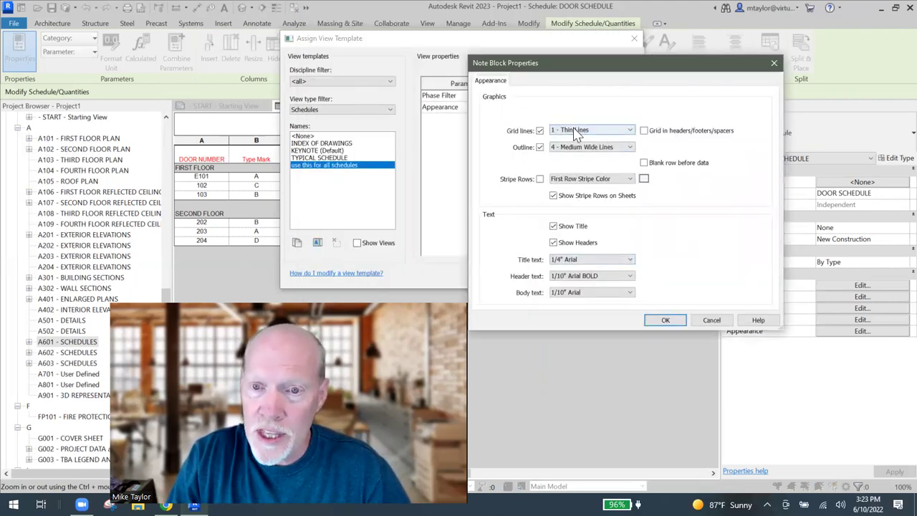
pyautogui.click(630, 147)
pyautogui.click(573, 193)
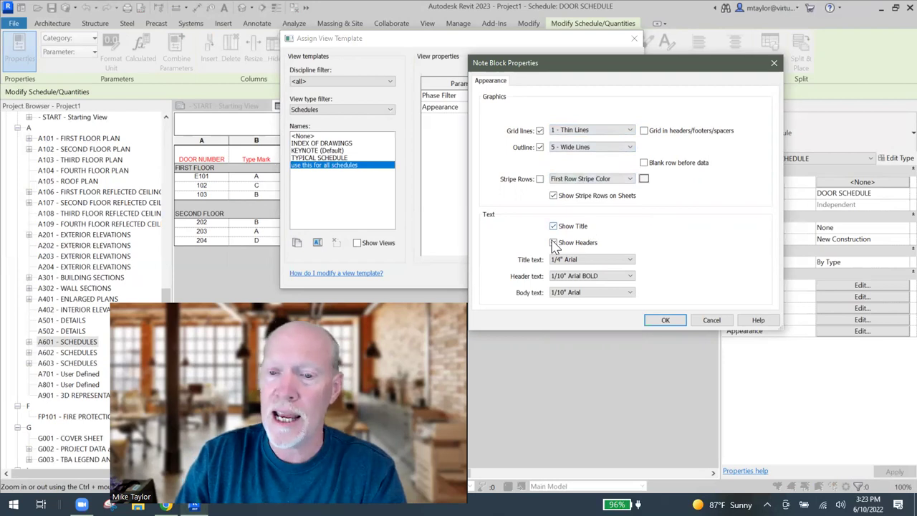
pyautogui.click(629, 261)
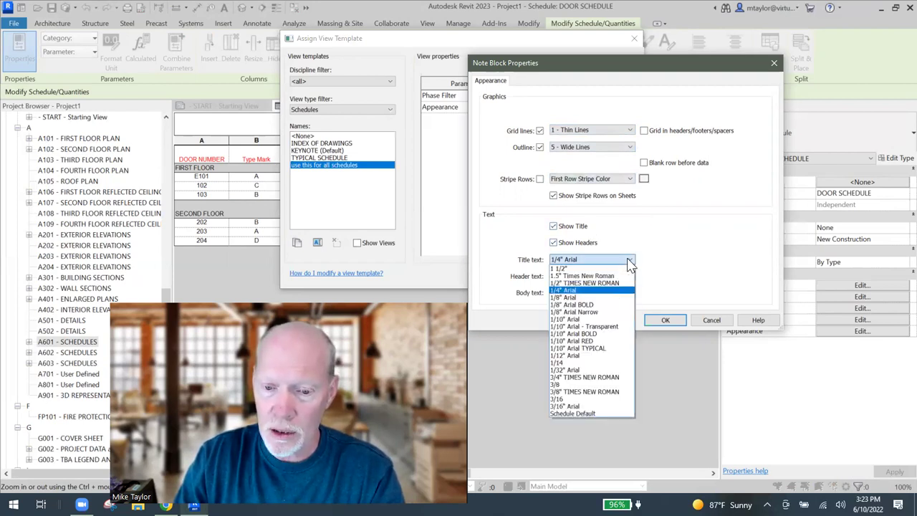
pyautogui.click(573, 406)
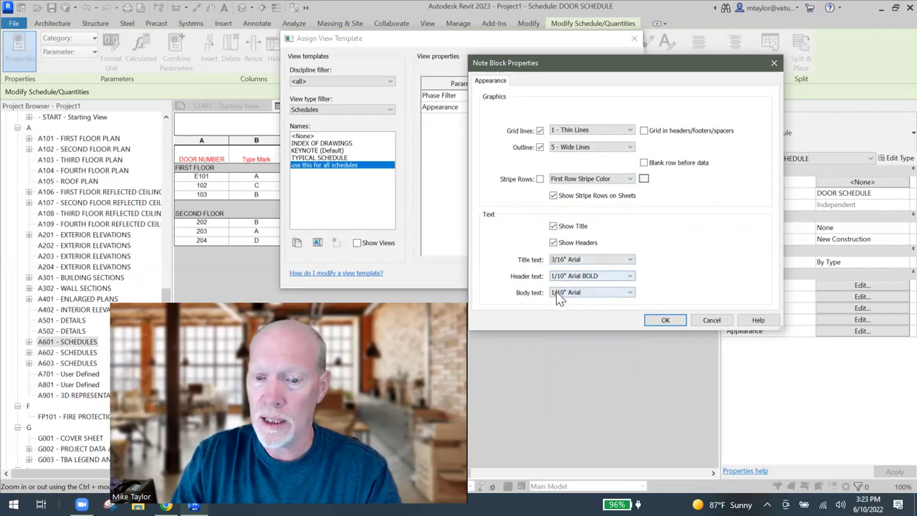
# - Set the template's header text to 1/8" Arial BOLD and body text to 1/8" Arial, and assign the template to the DOOR SCHEDULE
pyautogui.click(630, 276)
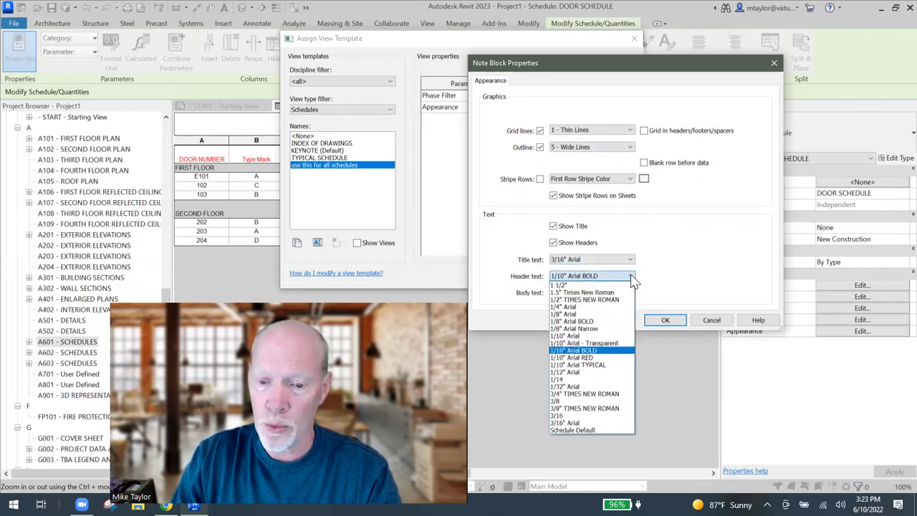
pyautogui.click(573, 321)
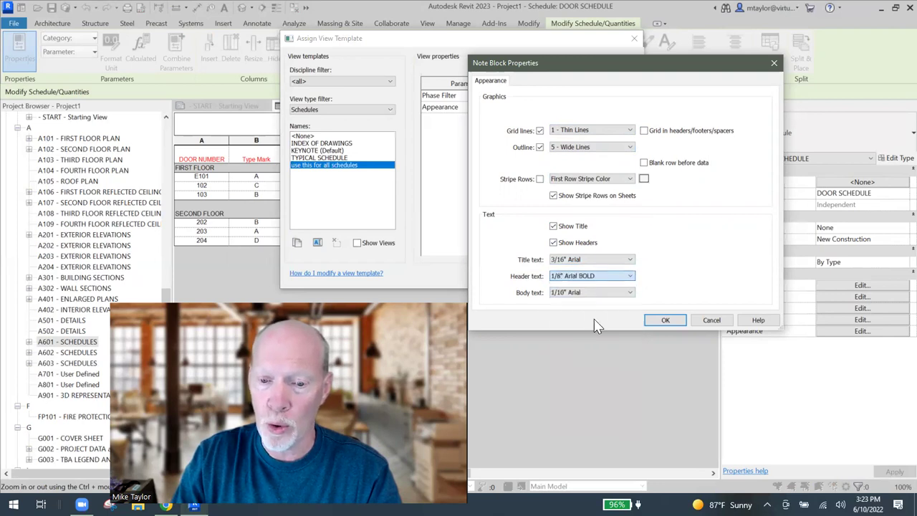
pyautogui.click(630, 293)
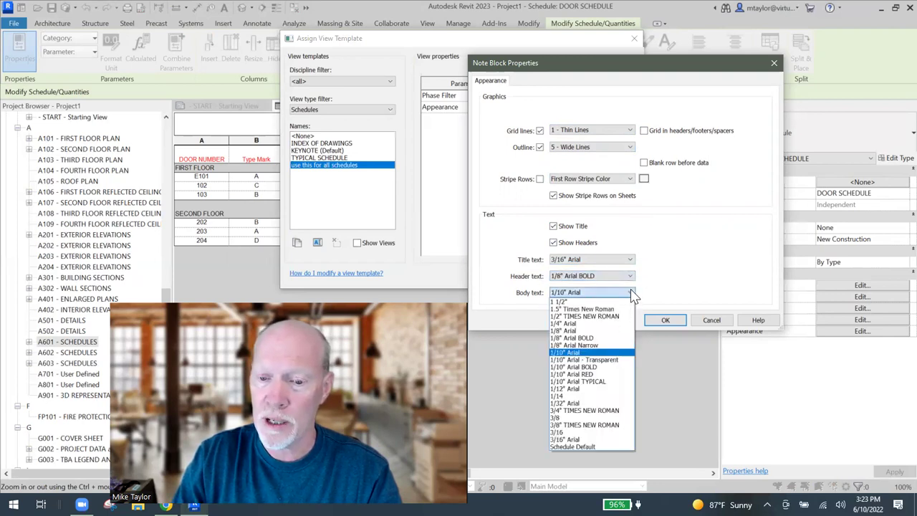
pyautogui.click(582, 330)
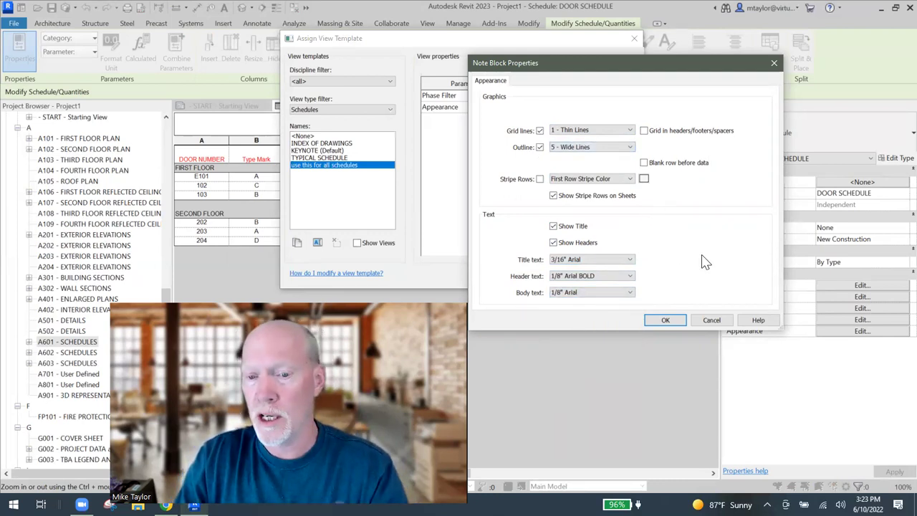
pyautogui.click(662, 324)
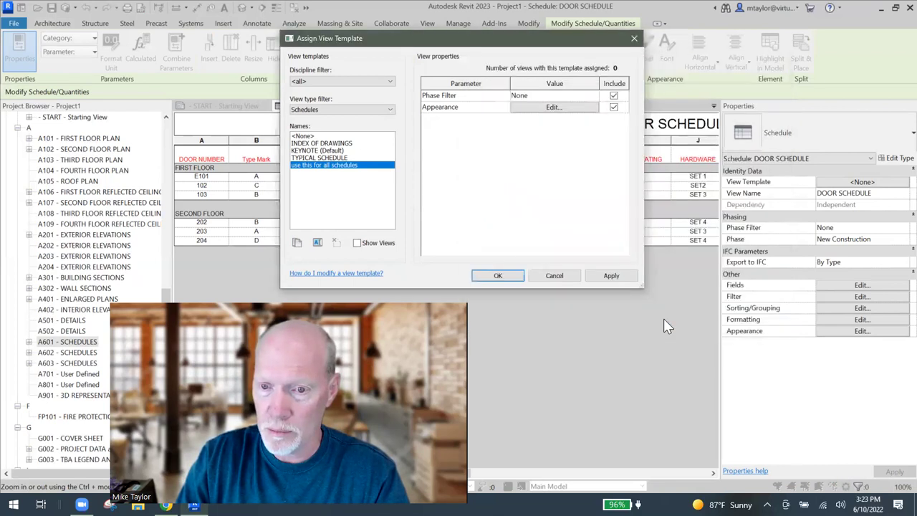
pyautogui.click(505, 278)
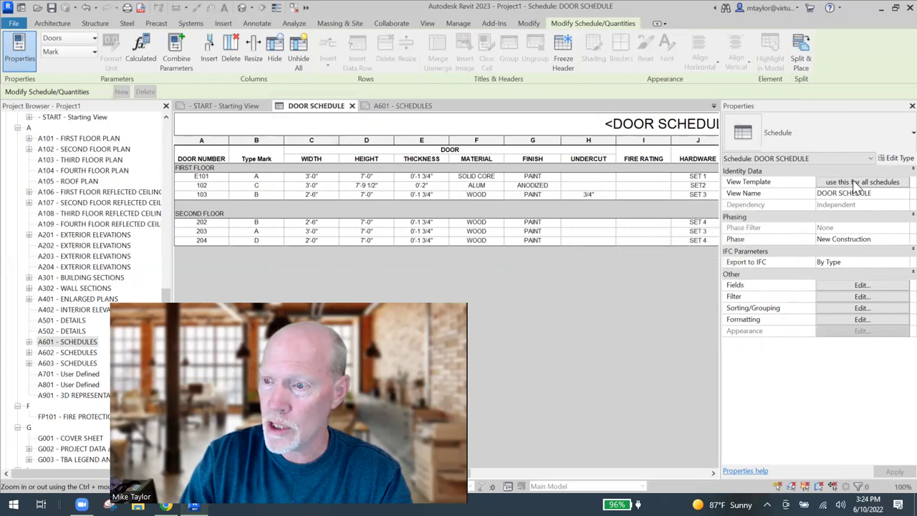
# - Return to sheet A601 - SCHEDULES and examine how the DOOR SCHEDULE looks with its new view template
pyautogui.click(421, 106)
pyautogui.scroll(-4, 451, 215)
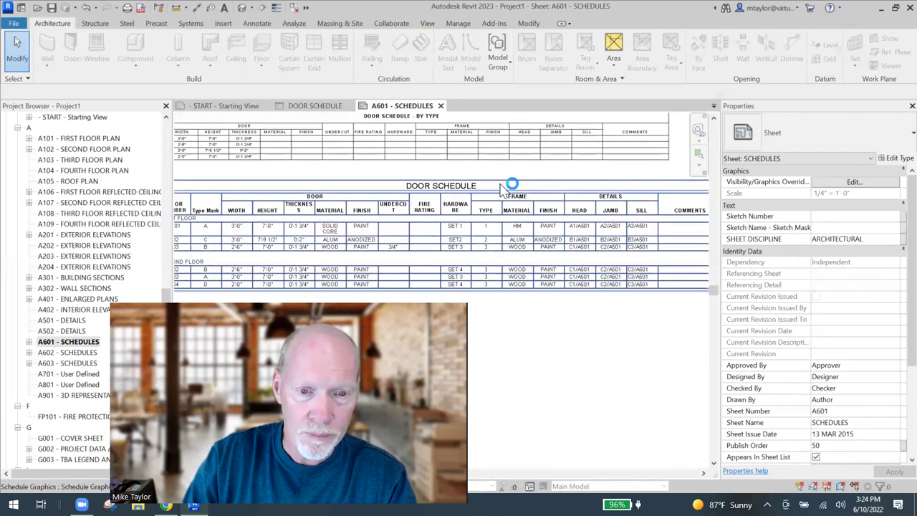
pyautogui.scroll(2, 437, 182)
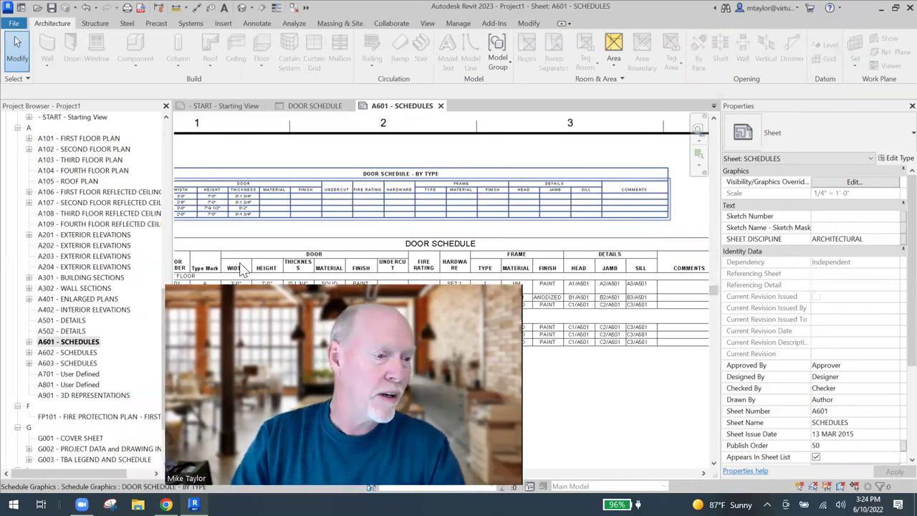
# - Assign the "use this for all schedules" view template to both DOOR SCHEDULE - BY TYPE and DOOR SCHEDULE - Working
pyautogui.scroll(8, 140, 250)
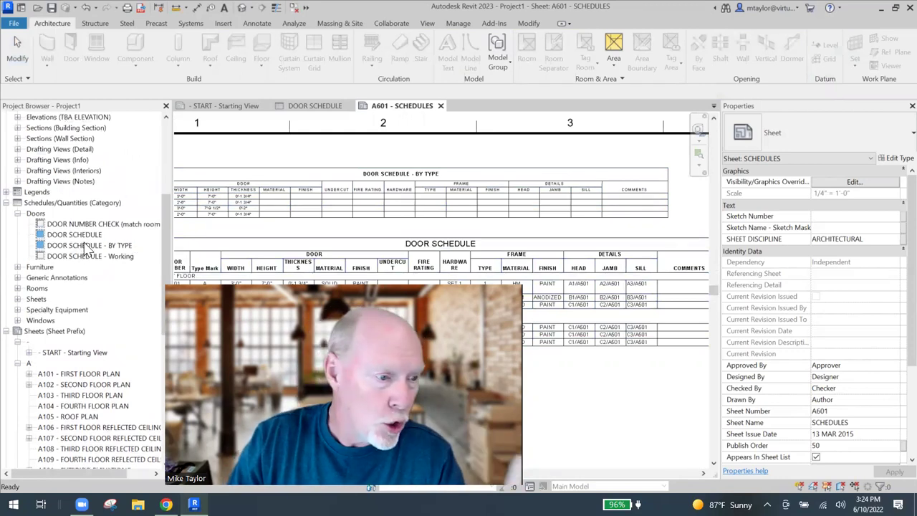
pyautogui.click(80, 246)
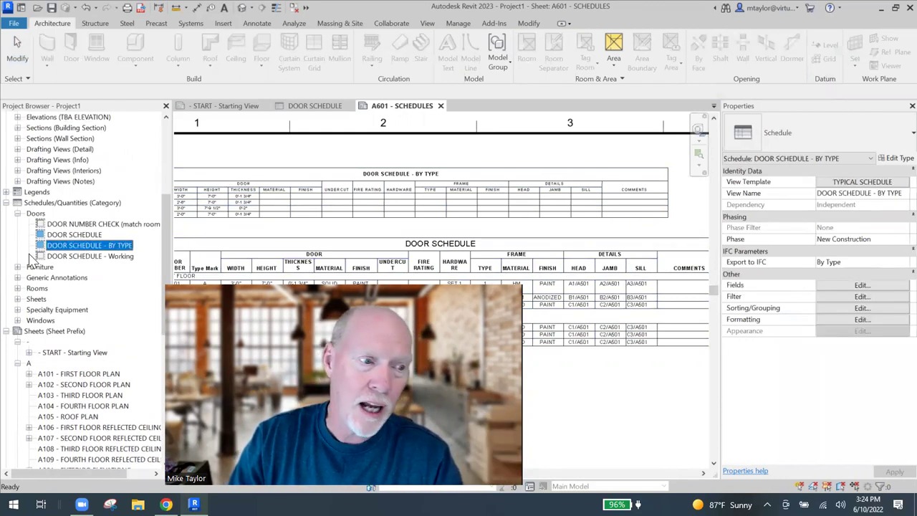
pyautogui.keyDown('ctrl'); pyautogui.click(82, 256); pyautogui.keyUp('ctrl')
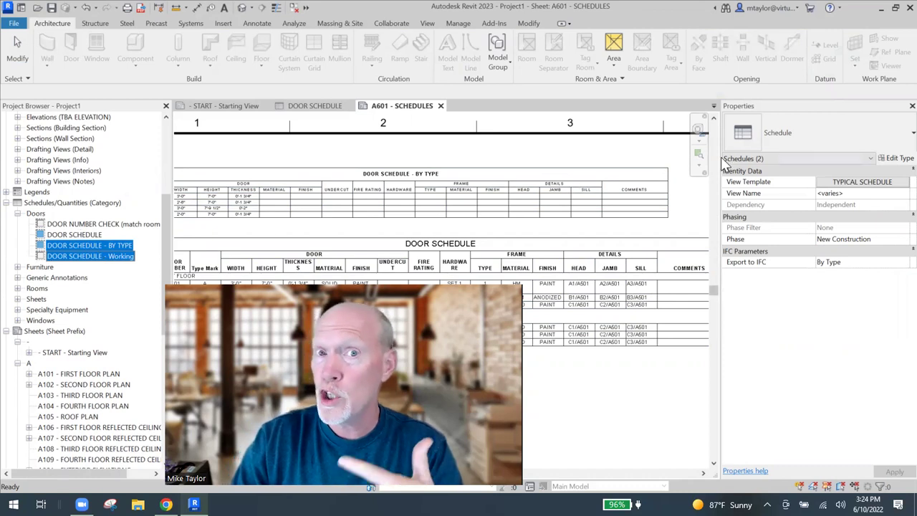
pyautogui.click(865, 184)
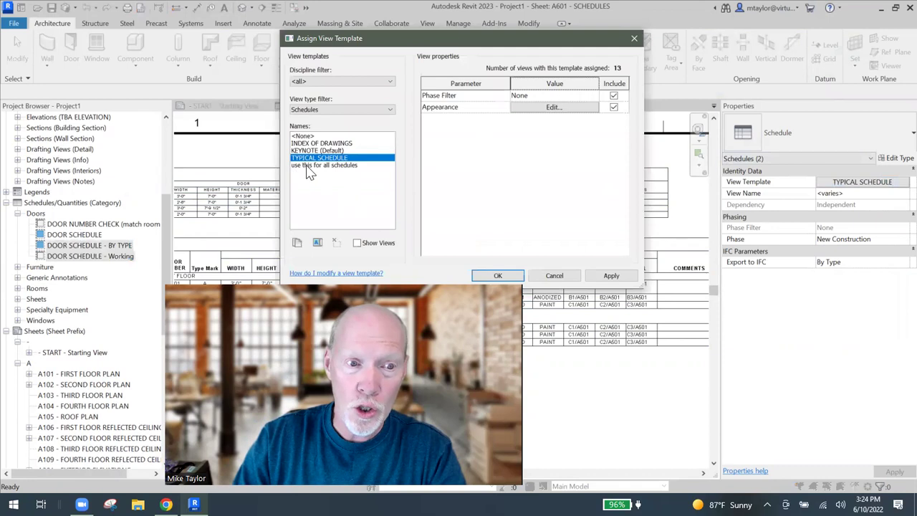
pyautogui.click(339, 166)
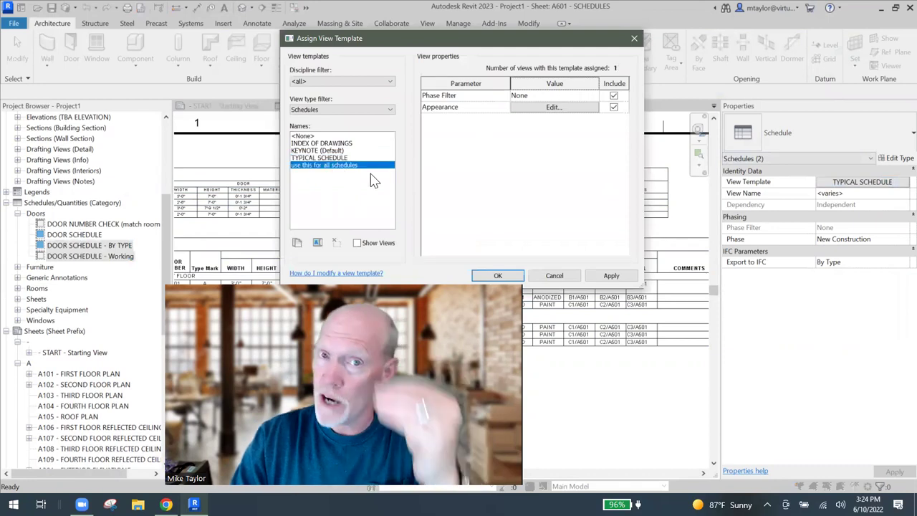
pyautogui.click(497, 275)
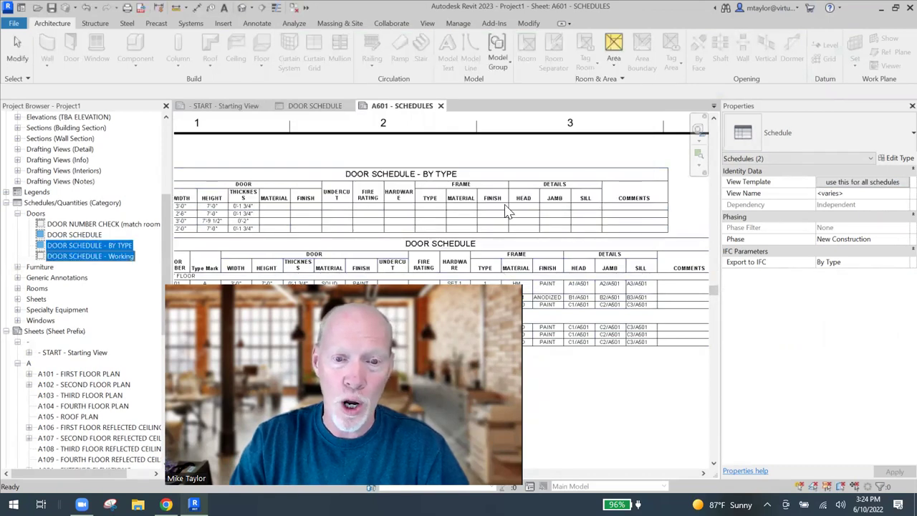
# - Compare the lines and text of the two door schedules on sheet A601
pyautogui.scroll(-3, 505, 212)
pyautogui.click(519, 226)
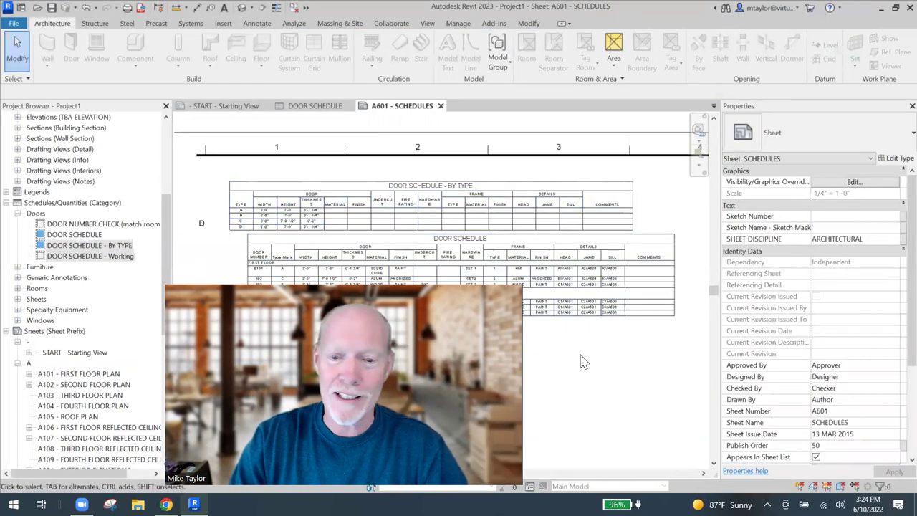
pyautogui.moveTo(581, 351); pyautogui.dragTo(587, 313, button='middle')
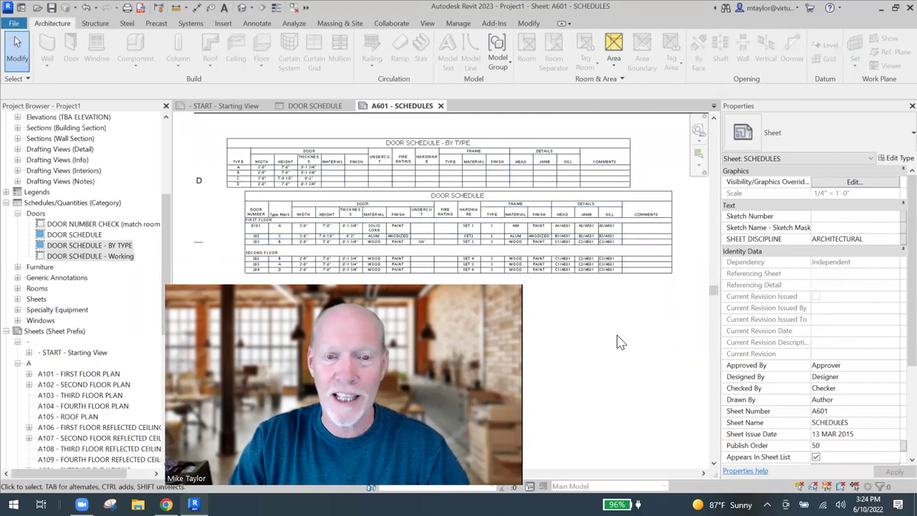
pyautogui.scroll(3, 510, 241)
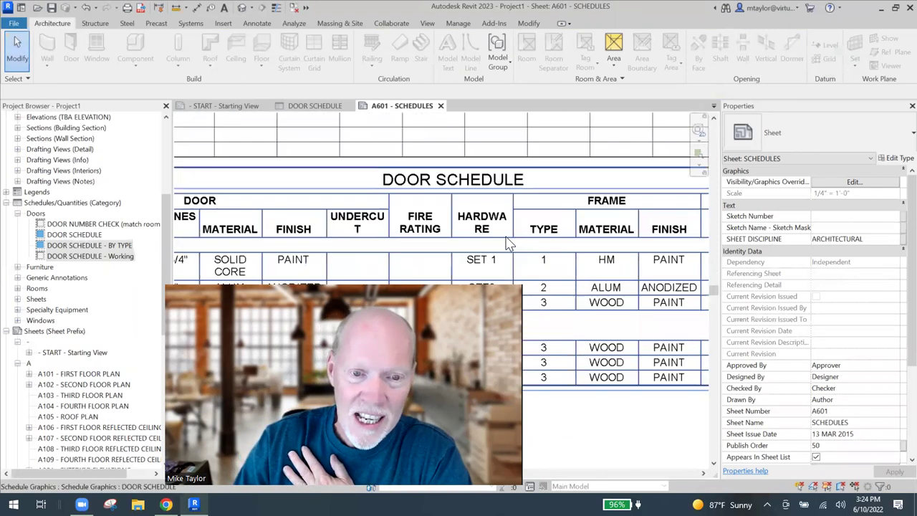
pyautogui.scroll(-1, 586, 264)
pyautogui.scroll(-1, 610, 356)
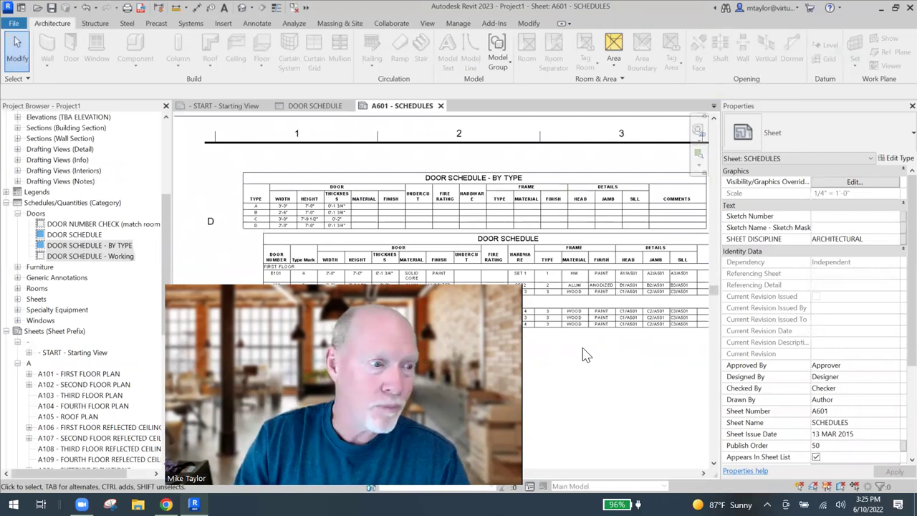
# - Assign the TYPICAL SCHEDULE view template to all four door schedules, from DOOR NUMBER CHECK to DOOR SCHEDULE - Working
pyautogui.click(72, 224)
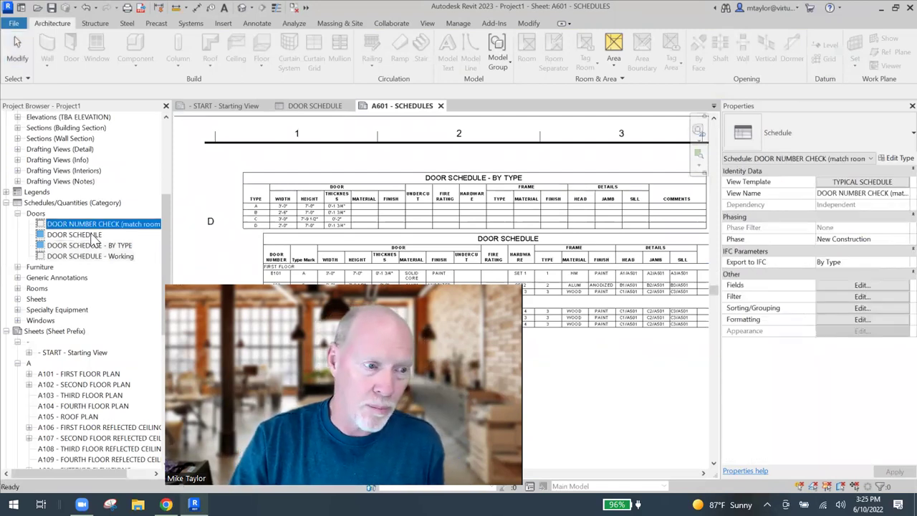
pyautogui.keyDown('shift'); pyautogui.click(68, 256); pyautogui.keyUp('shift')
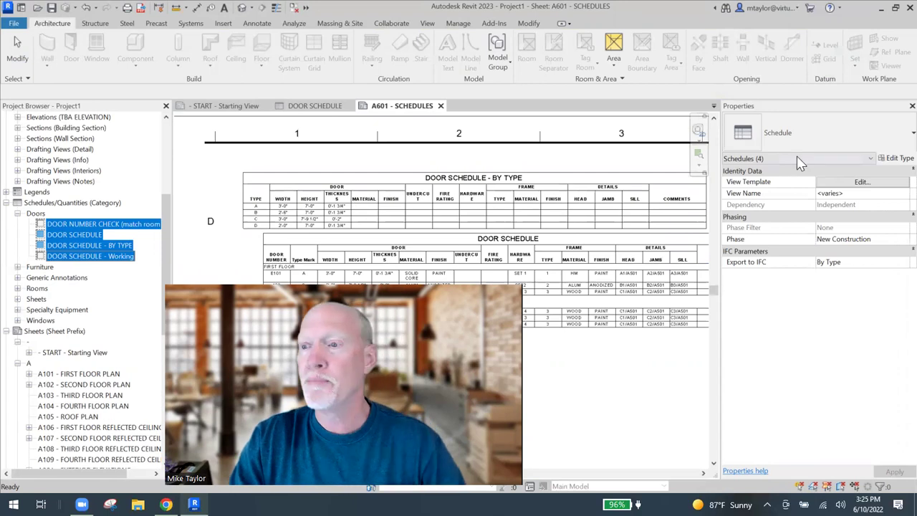
pyautogui.click(862, 185)
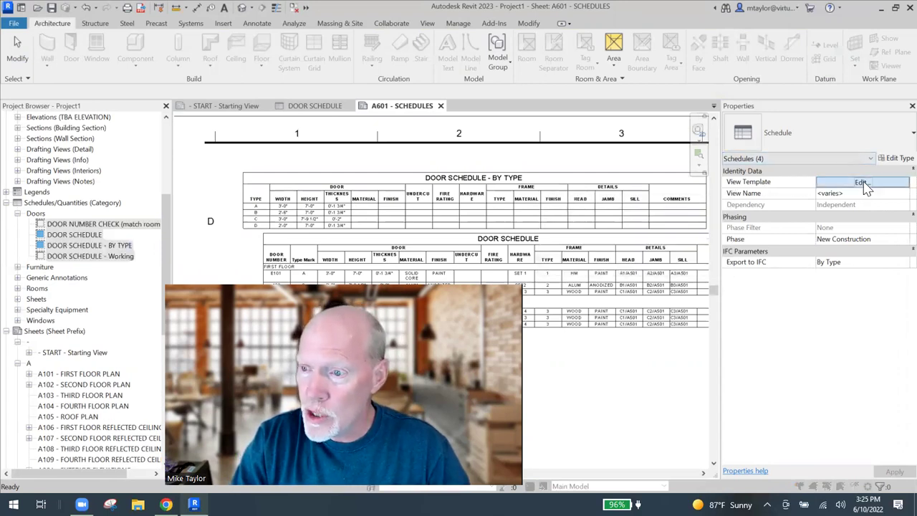
pyautogui.click(341, 157)
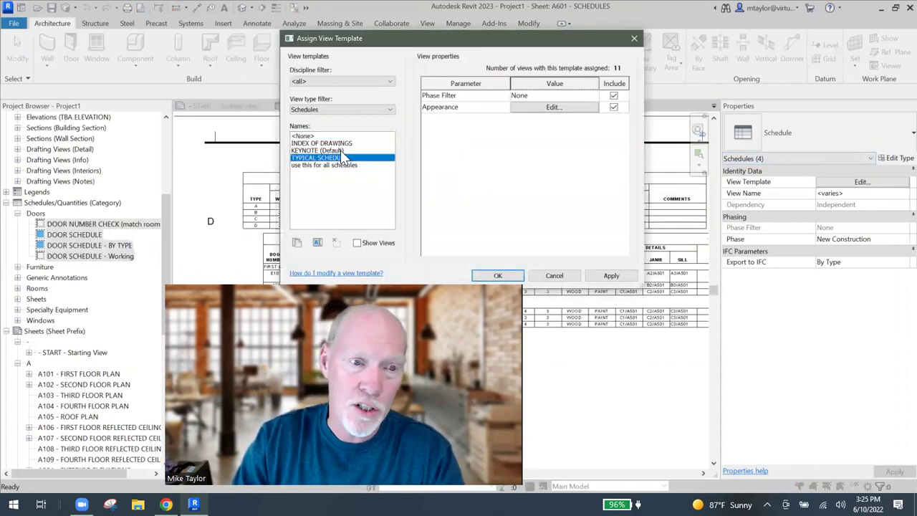
pyautogui.click(493, 277)
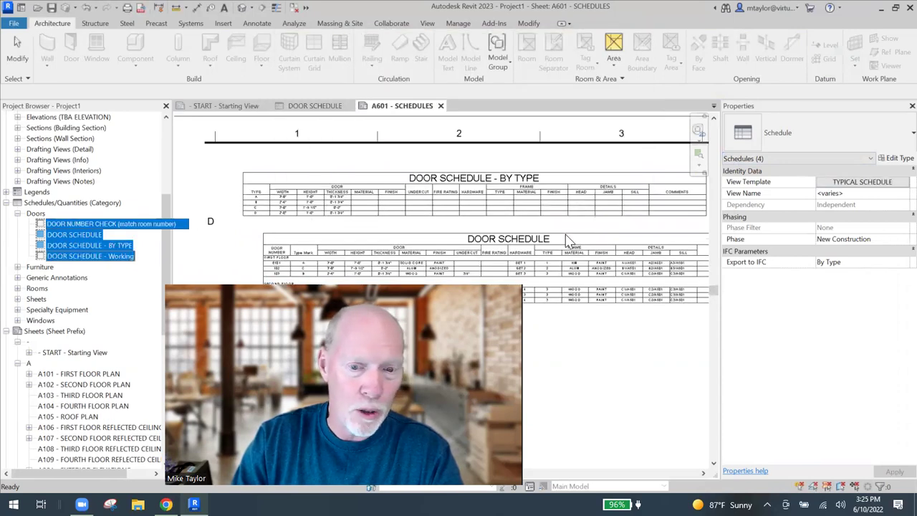
pyautogui.click(587, 347)
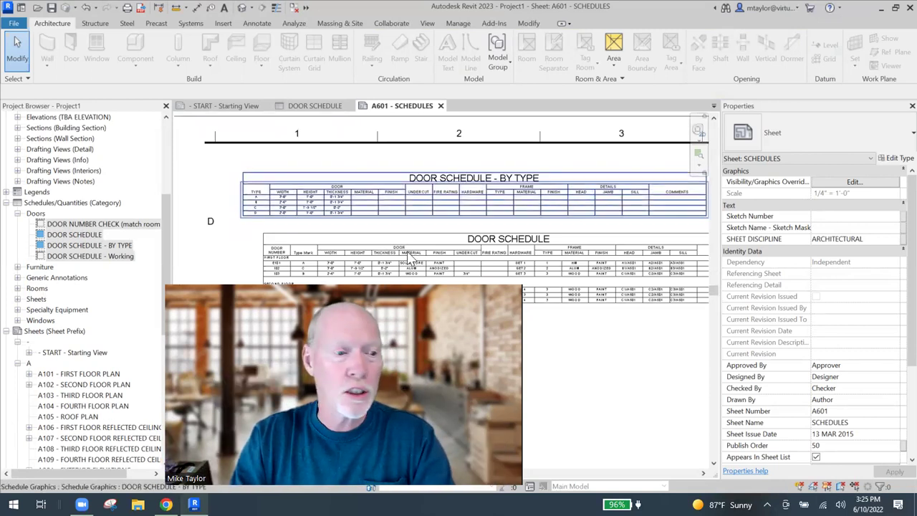
# - Assign the TYPICAL SCHEDULE view template to all five room schedules, from FINISH SCHEDULE to ROOM TALLY
pyautogui.click(17, 288)
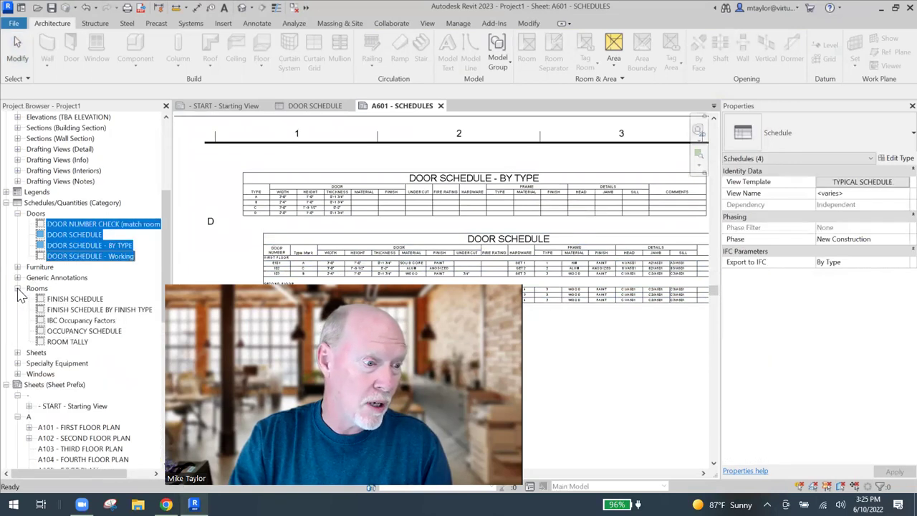
pyautogui.click(72, 298)
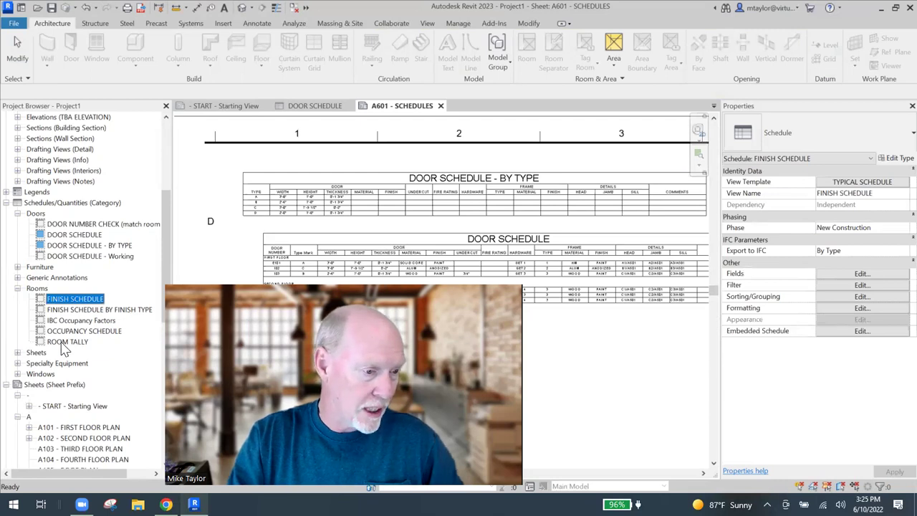
pyautogui.keyDown('shift'); pyautogui.click(89, 342); pyautogui.keyUp('shift')
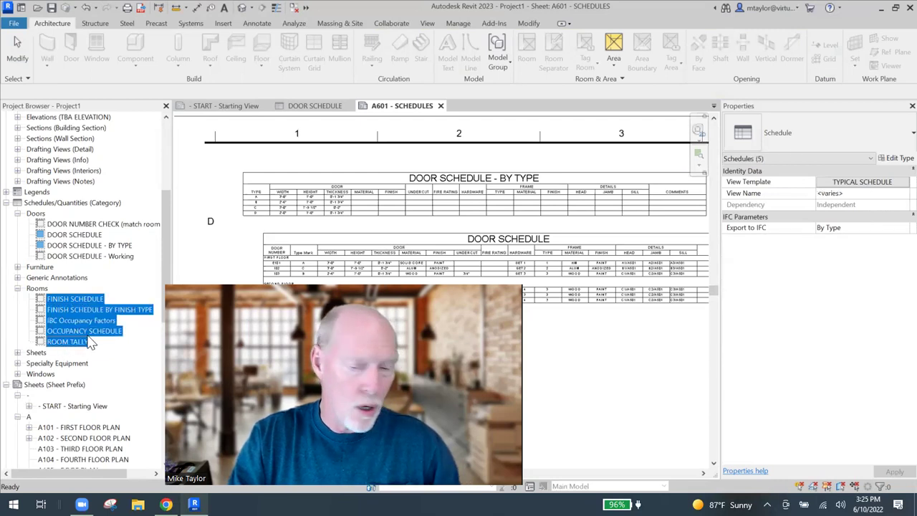
pyautogui.click(861, 183)
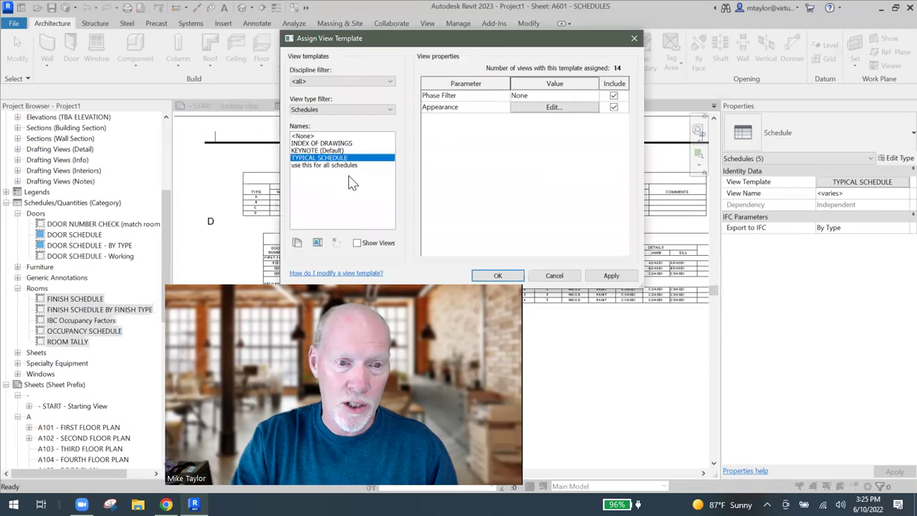
pyautogui.click(497, 275)
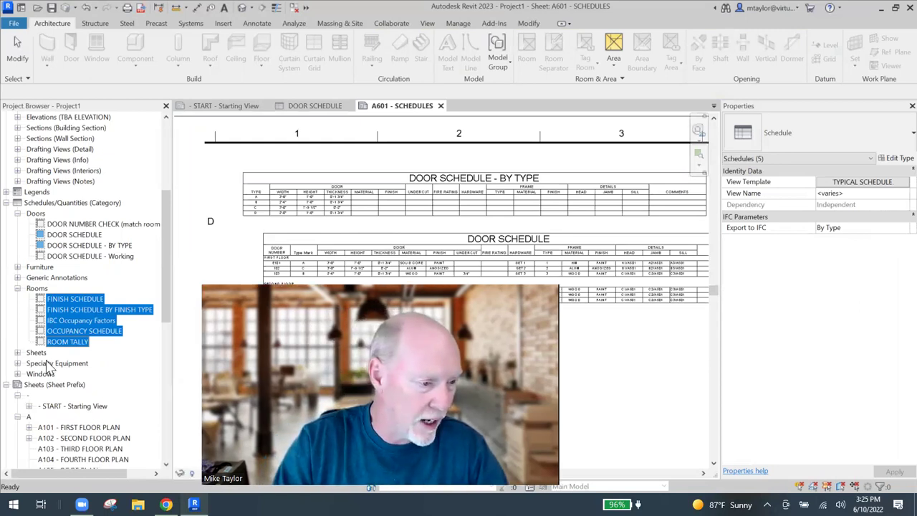
# - Open sheet G002 - PROJECT DATA and DRAWING INDEX and examine the discipline lists under INDEX OF DRAWINGS
pyautogui.click(17, 352)
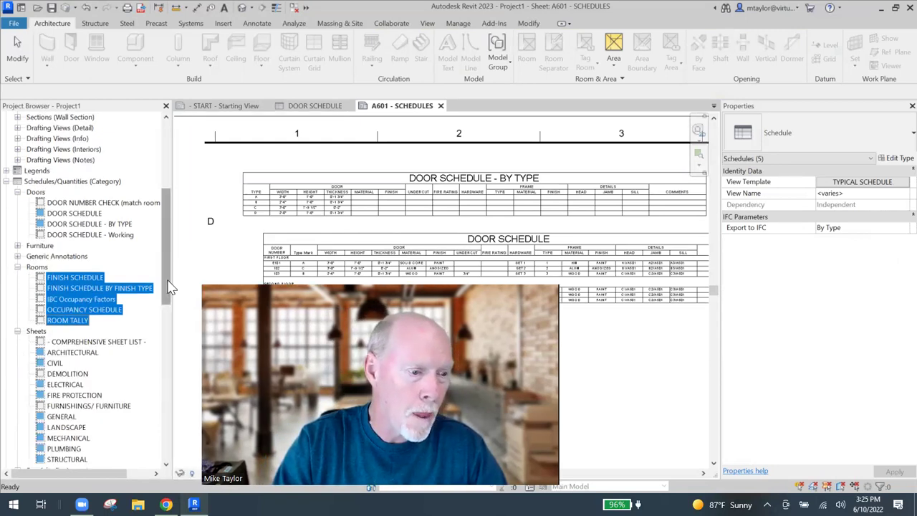
pyautogui.scroll(-5, 169, 297)
pyautogui.scroll(1, 169, 306)
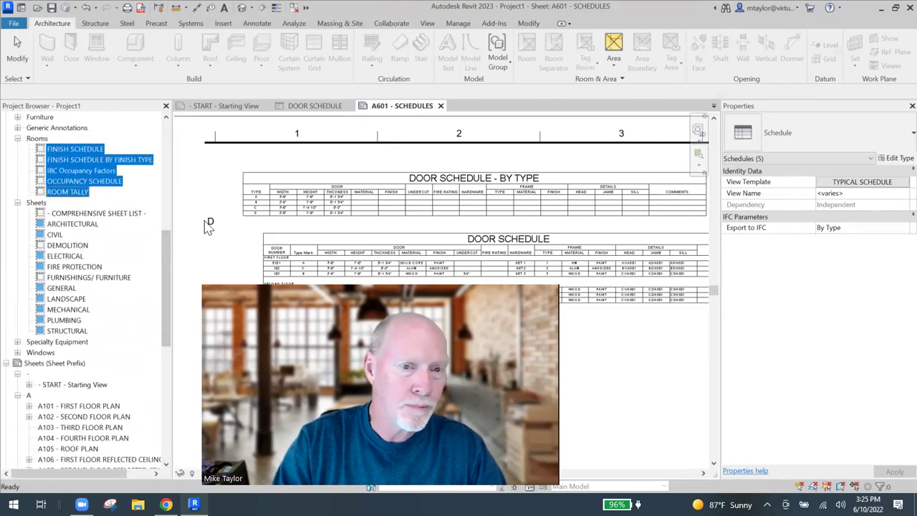
pyautogui.moveTo(168, 327); pyautogui.dragTo(168, 433)
pyautogui.scroll(1, 168, 430)
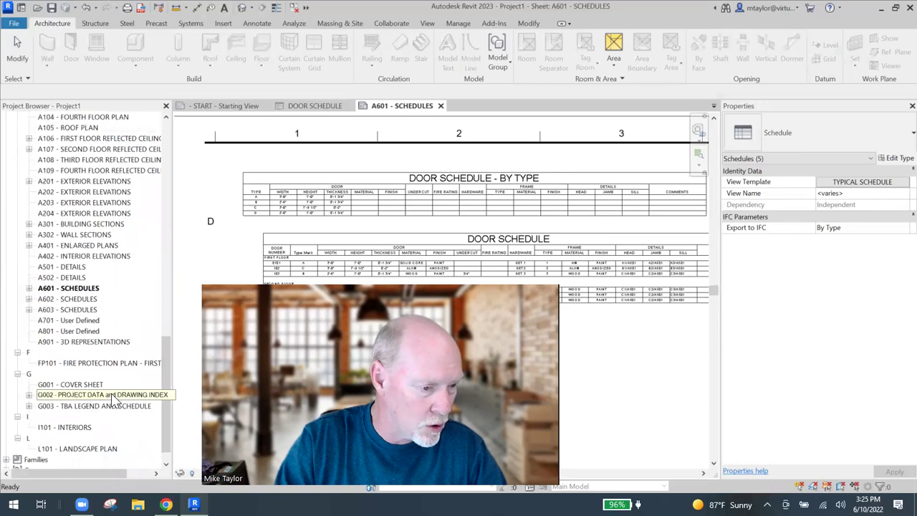
pyautogui.click(113, 396)
pyautogui.doubleClick(123, 396)
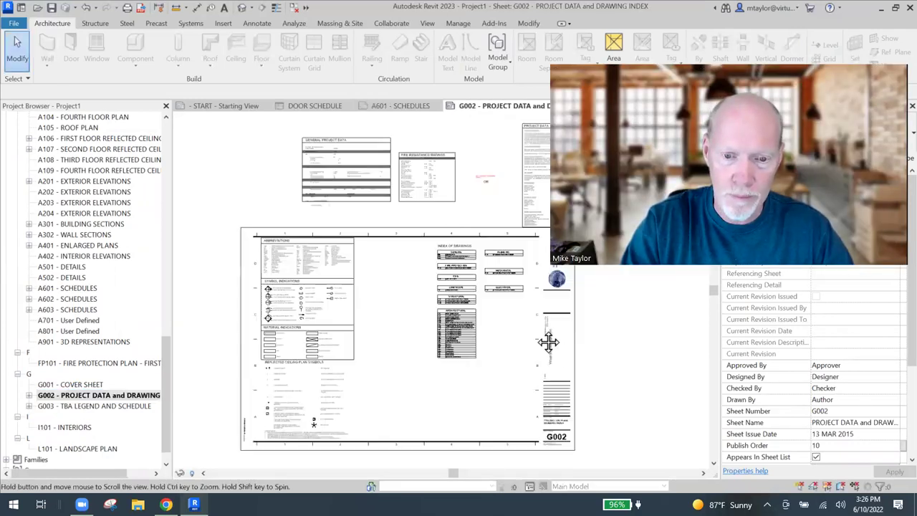
pyautogui.scroll(6, 367, 243)
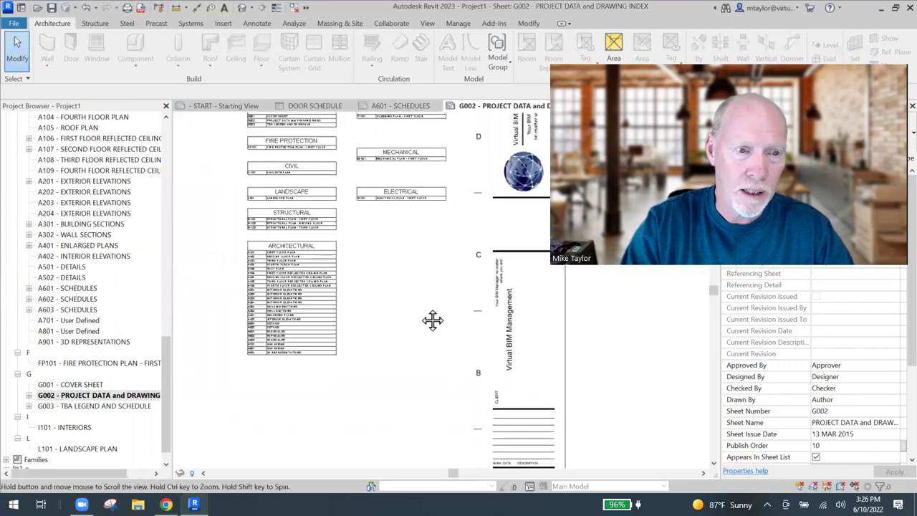
pyautogui.moveTo(461, 370); pyautogui.dragTo(421, 381, button='middle')
pyautogui.scroll(-1, 421, 381)
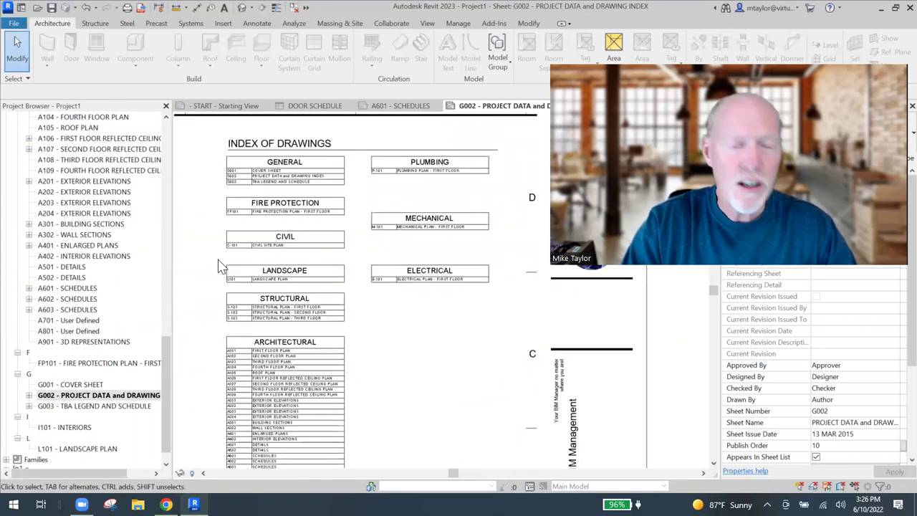
# - Match the ARCHITECTURAL, CIVIL, DEMOLITION and ELECTRICAL sheet-list schedules against the drawing index on the sheet
pyautogui.moveTo(163, 341); pyautogui.dragTo(163, 240)
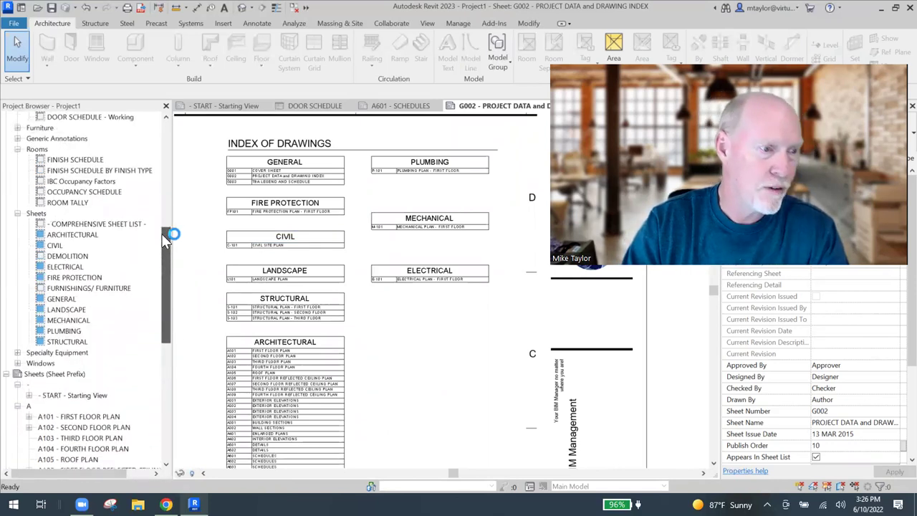
pyautogui.click(74, 235)
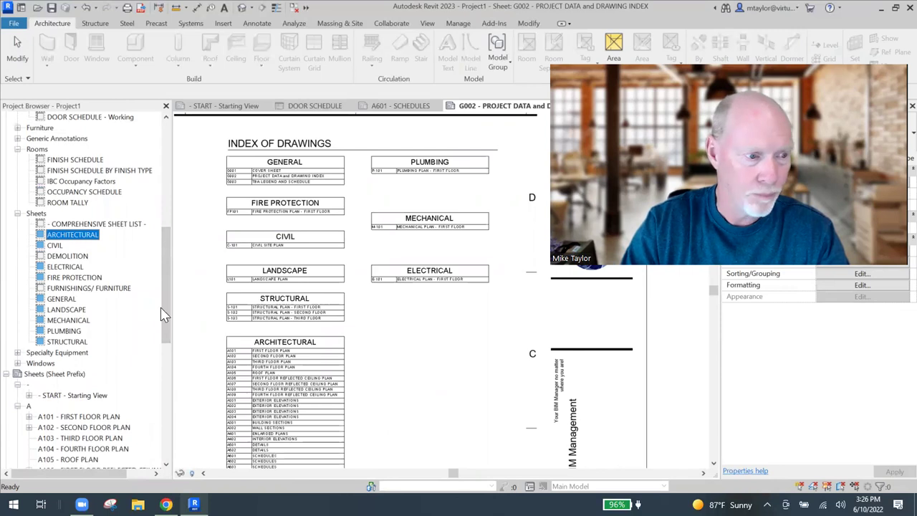
pyautogui.click(55, 246)
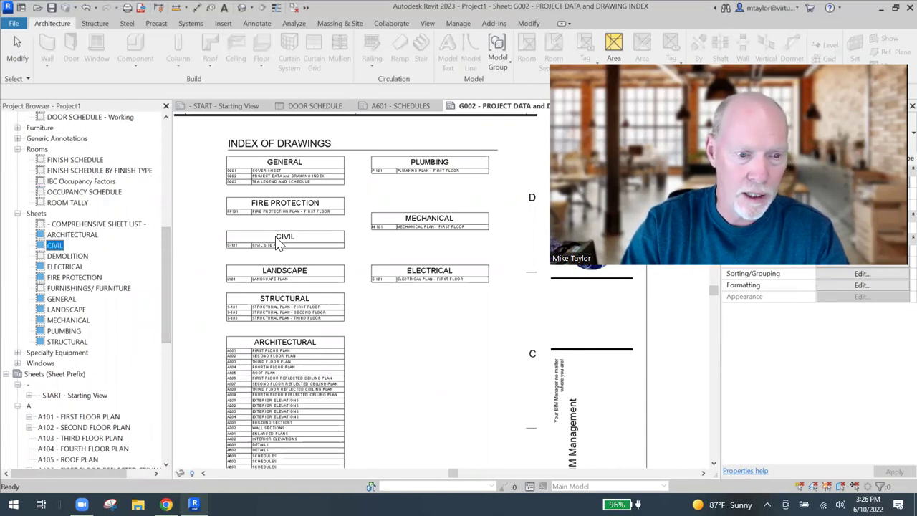
pyautogui.click(69, 257)
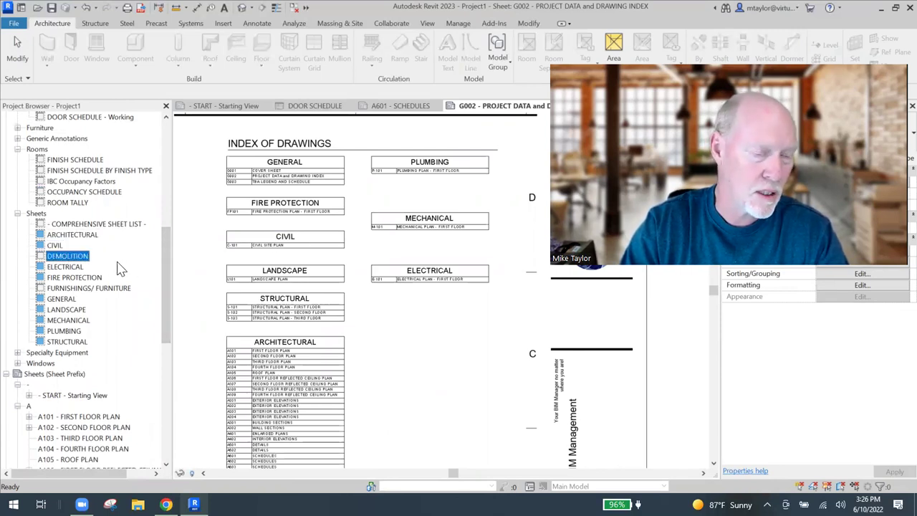
pyautogui.click(64, 267)
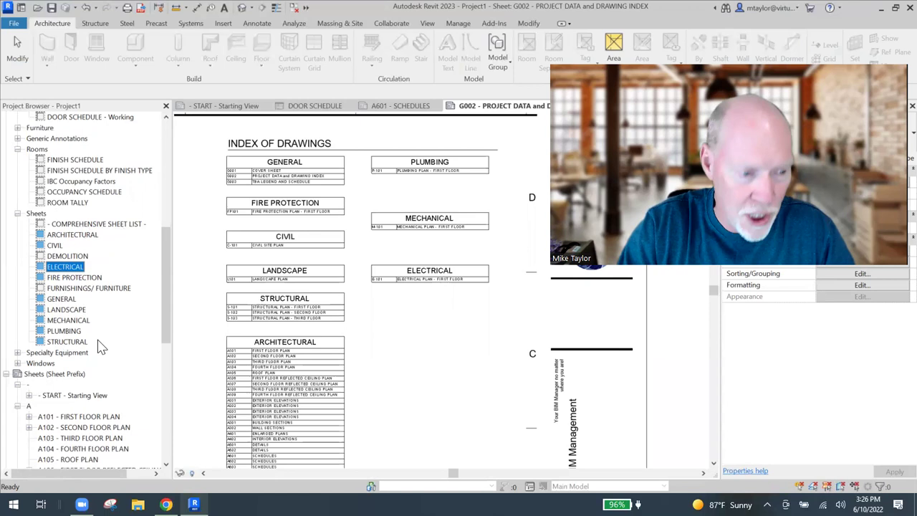
pyautogui.click(427, 369)
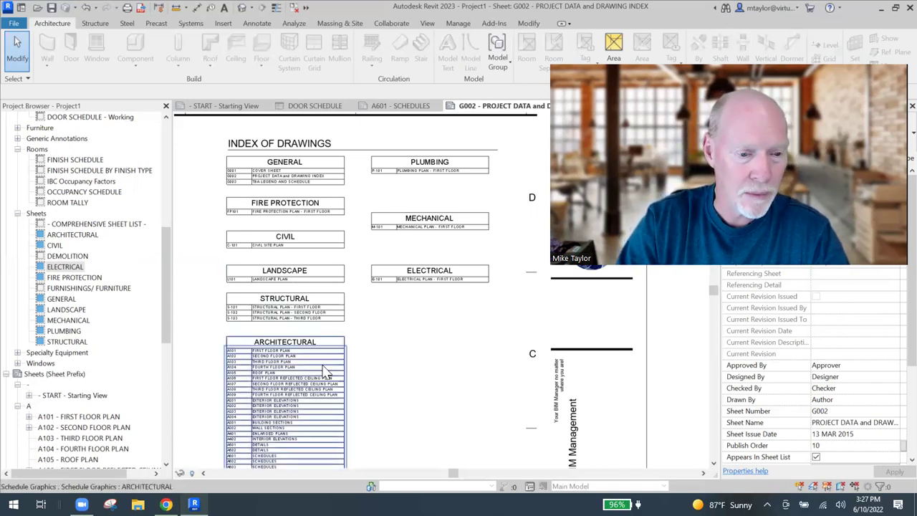
pyautogui.scroll(3, 399, 266)
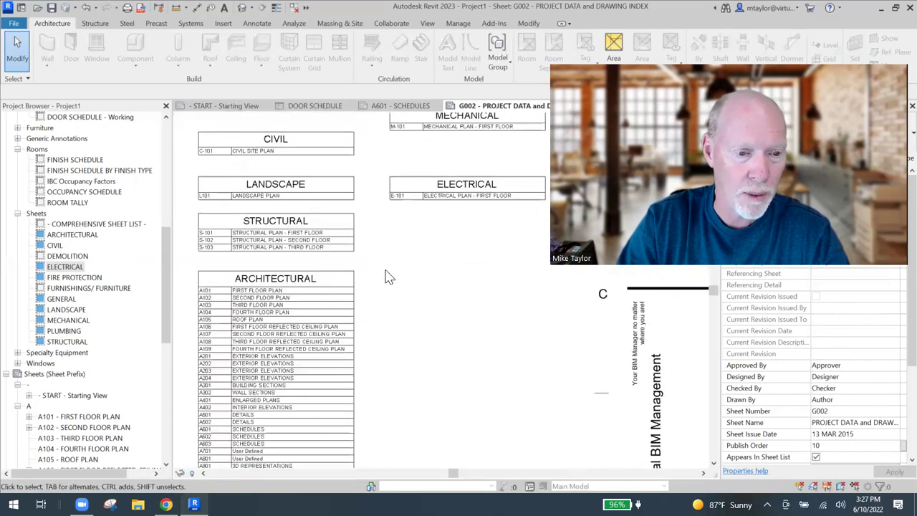
# - Assign the TYPICAL SCHEDULE view template to the ARCHITECTURAL sheet list
pyautogui.click(63, 226)
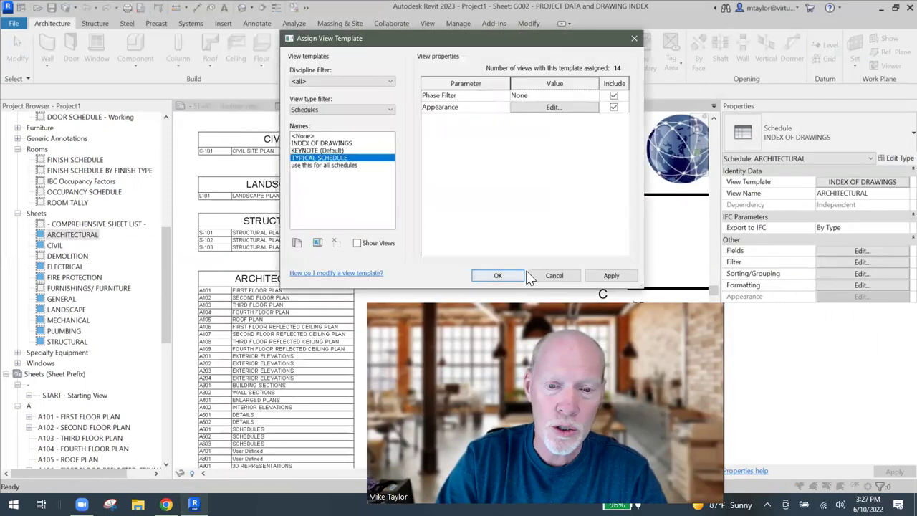
pyautogui.click(612, 277)
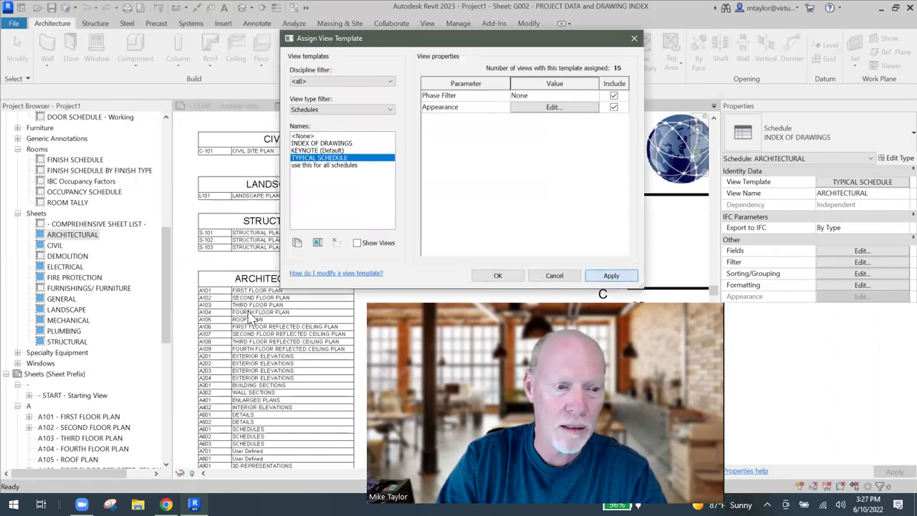
pyautogui.click(498, 276)
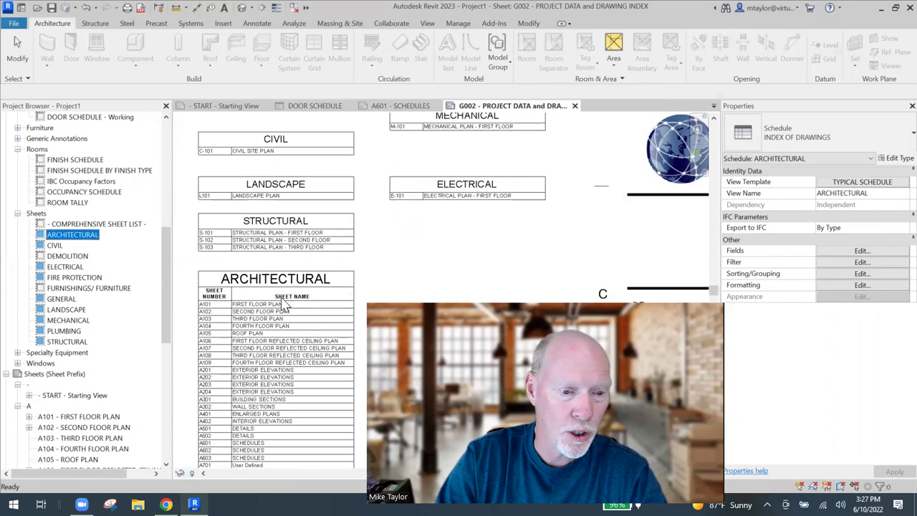
# - Assign the TYPICAL SCHEDULE view template to the STRUCTURAL sheet list as well
pyautogui.click(65, 342)
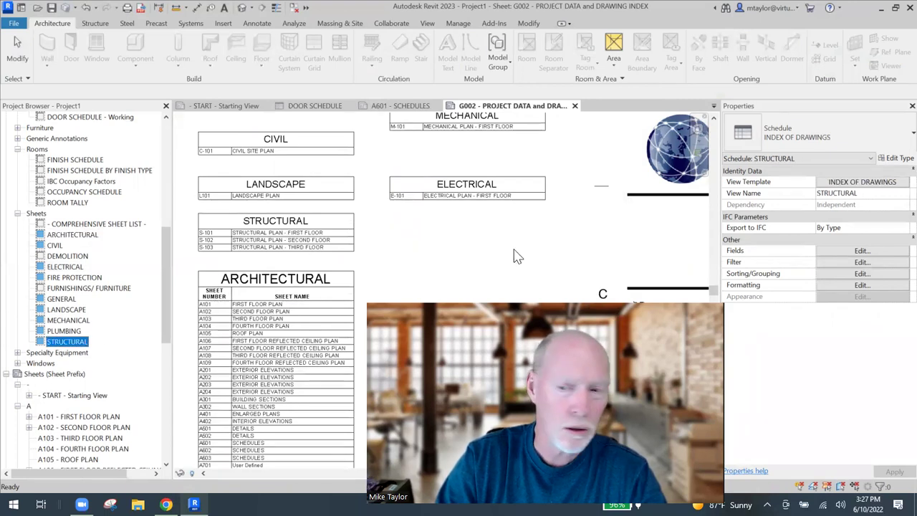
pyautogui.click(862, 181)
pyautogui.click(315, 157)
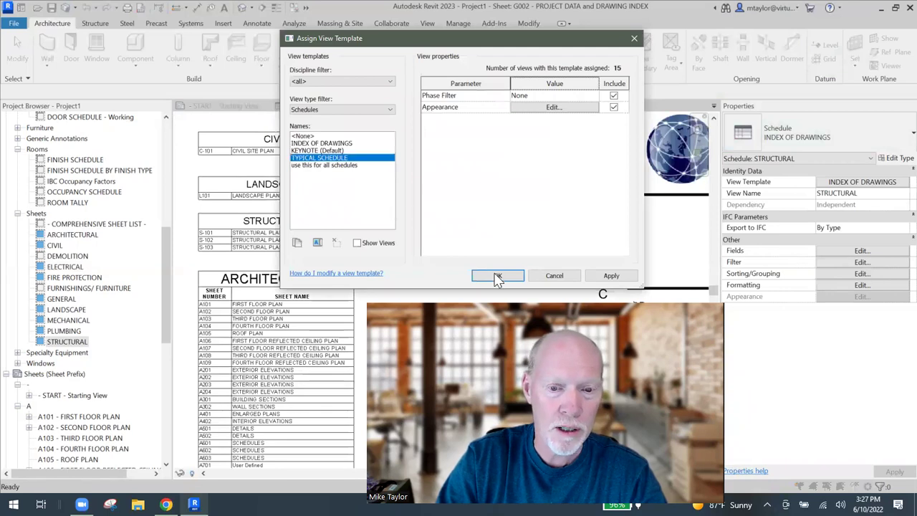
pyautogui.click(497, 275)
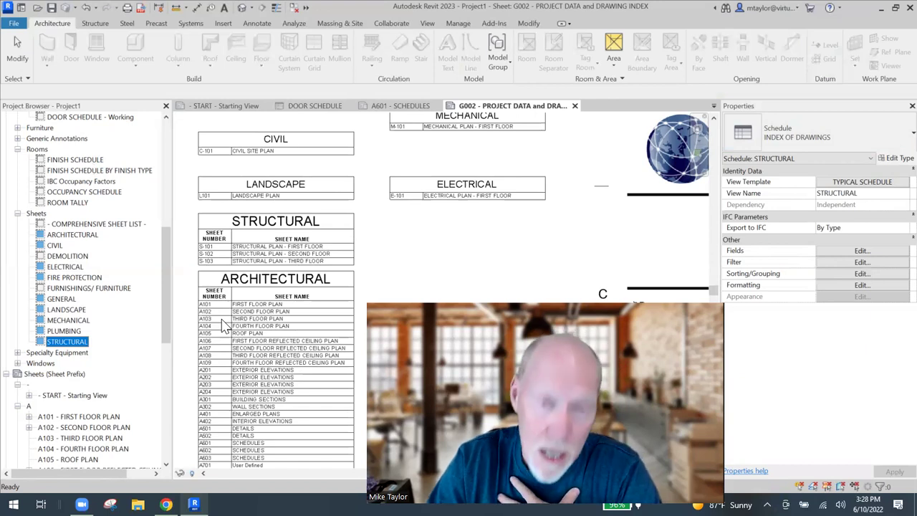
# - Review the INDEX OF DRAWINGS view template's appearance settings and assign that template to the ARCHITECTURAL sheet list
pyautogui.click(79, 237)
pyautogui.click(76, 342)
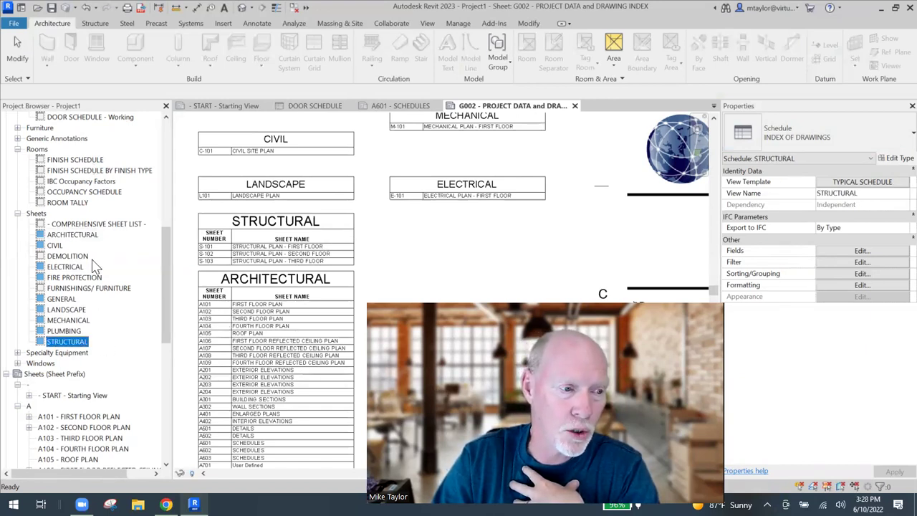
pyautogui.click(71, 236)
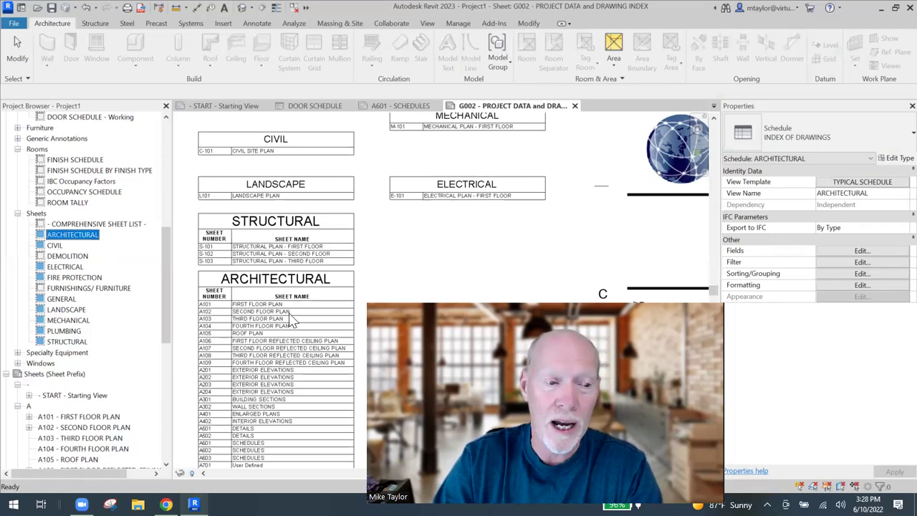
pyautogui.click(863, 182)
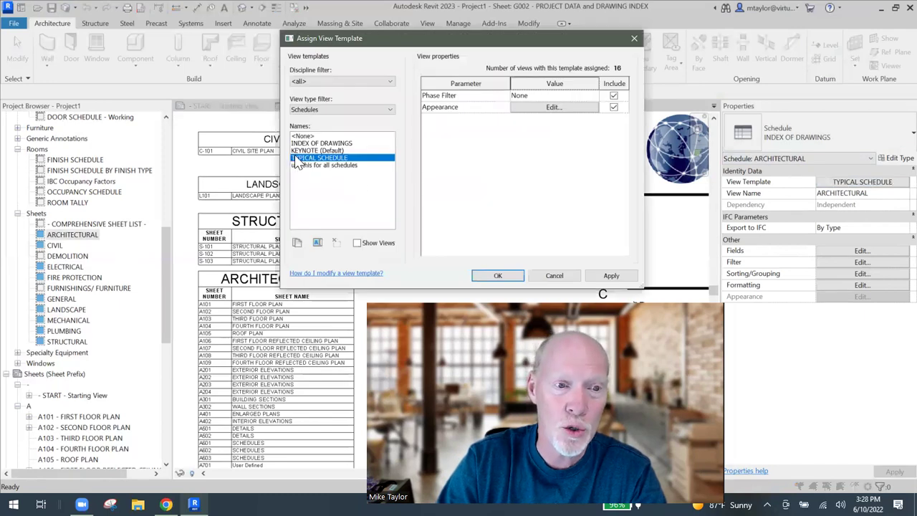
pyautogui.click(321, 145)
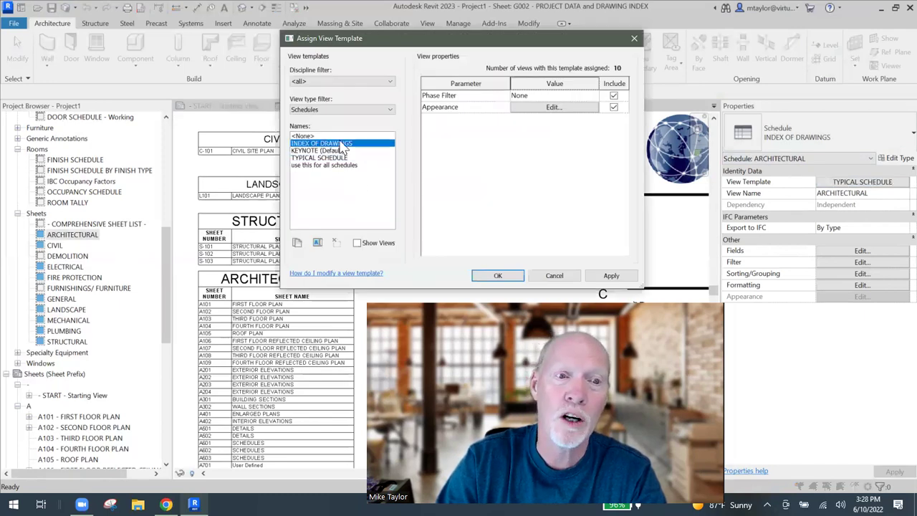
pyautogui.click(552, 109)
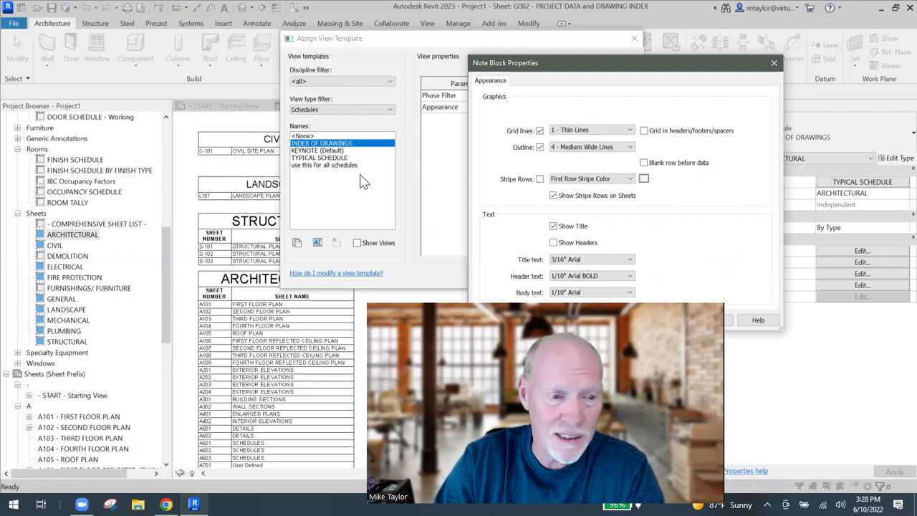
pyautogui.click(773, 65)
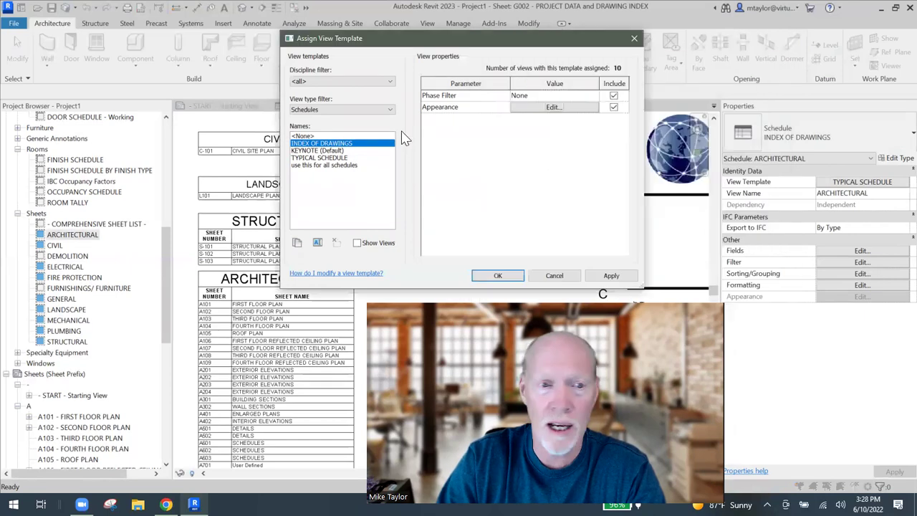
pyautogui.click(493, 278)
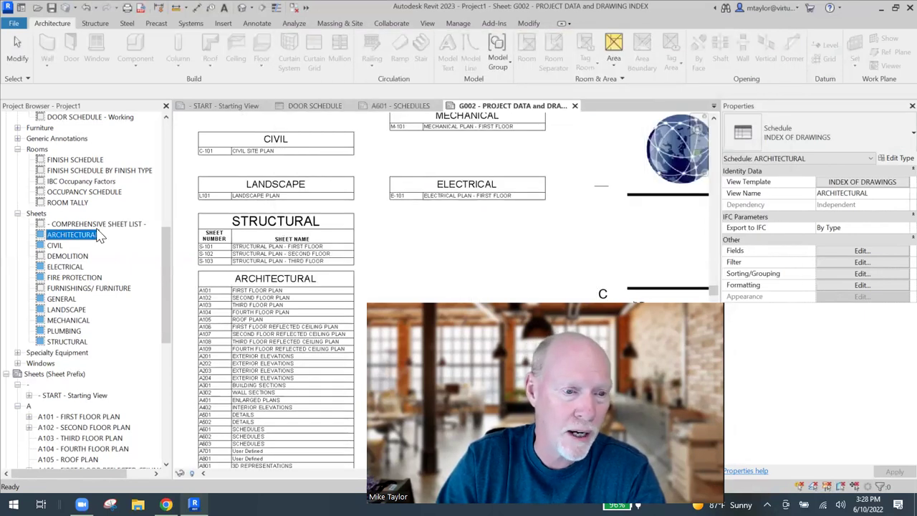
# - Assign the INDEX OF DRAWINGS view template to the STRUCTURAL sheet list
pyautogui.click(65, 342)
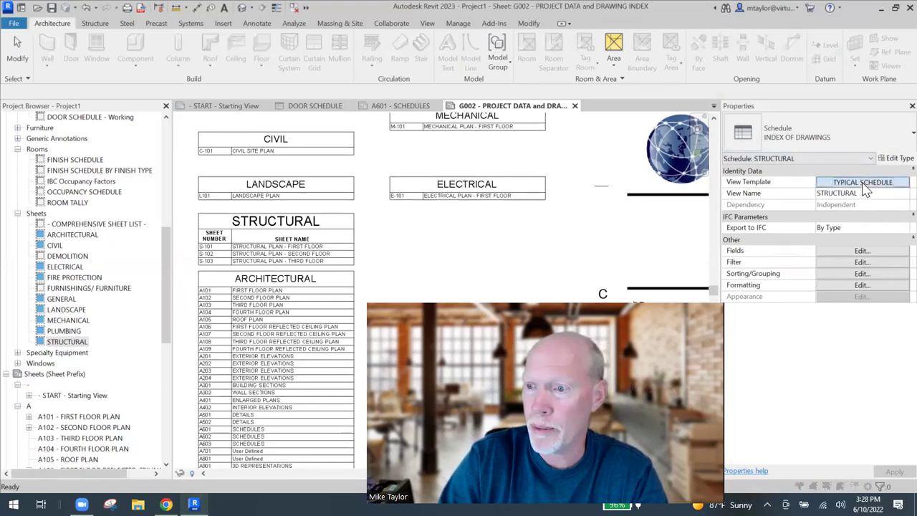
pyautogui.click(865, 184)
pyautogui.click(321, 144)
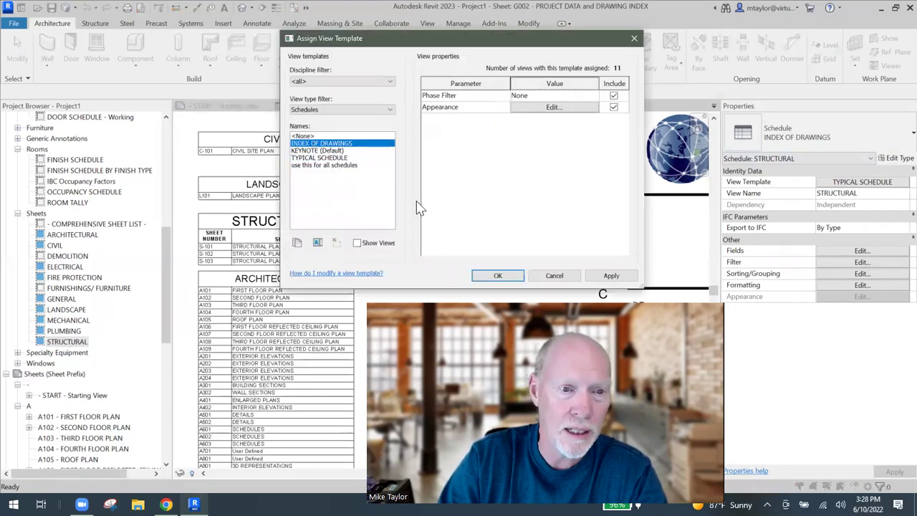
pyautogui.click(496, 277)
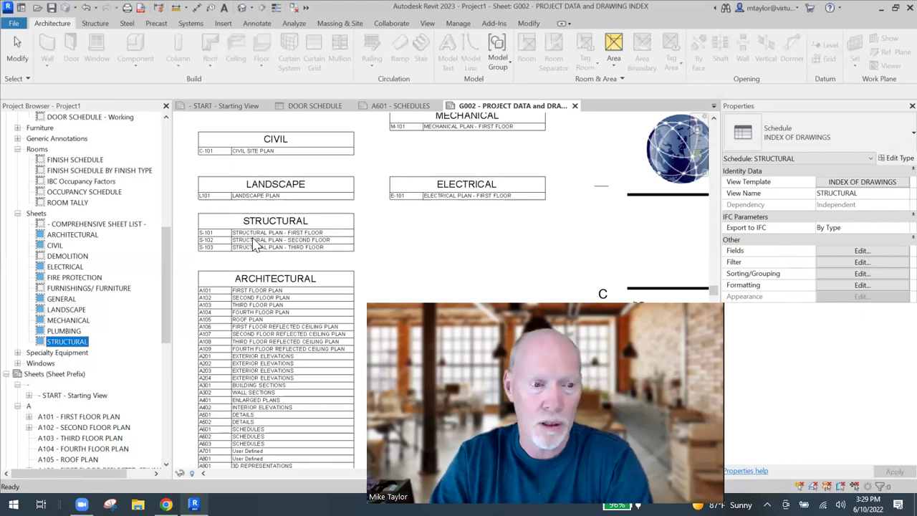
# - Compare the STRUCTURAL and ARCHITECTURAL lists with the other discipline lists on the sheet, and check the CIVIL sheet list's view template
pyautogui.scroll(-2, 401, 243)
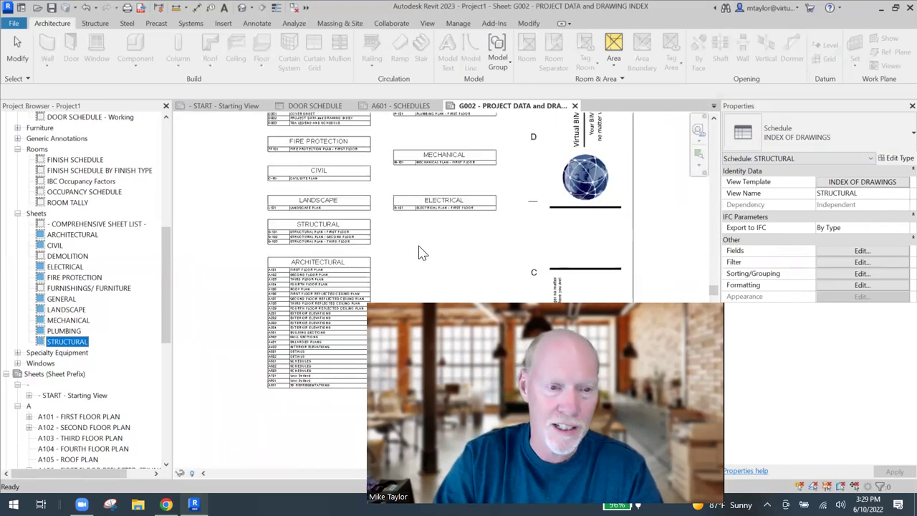
pyautogui.scroll(3, 240, 259)
pyautogui.click(222, 208)
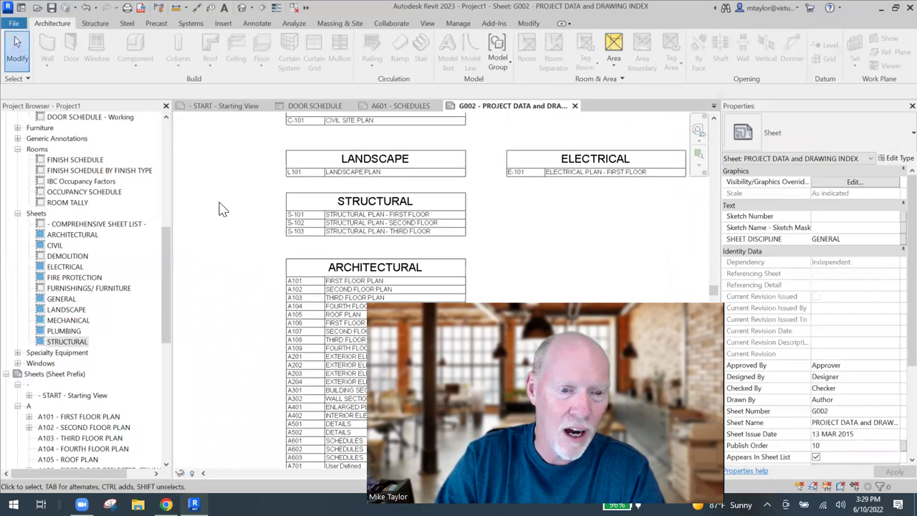
pyautogui.moveTo(508, 260); pyautogui.dragTo(330, 206, button='middle')
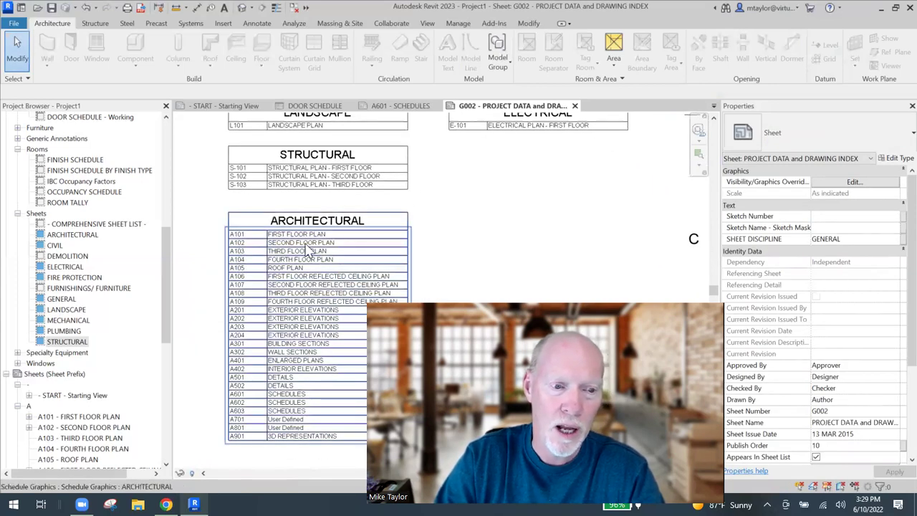
pyautogui.scroll(-1, 485, 228)
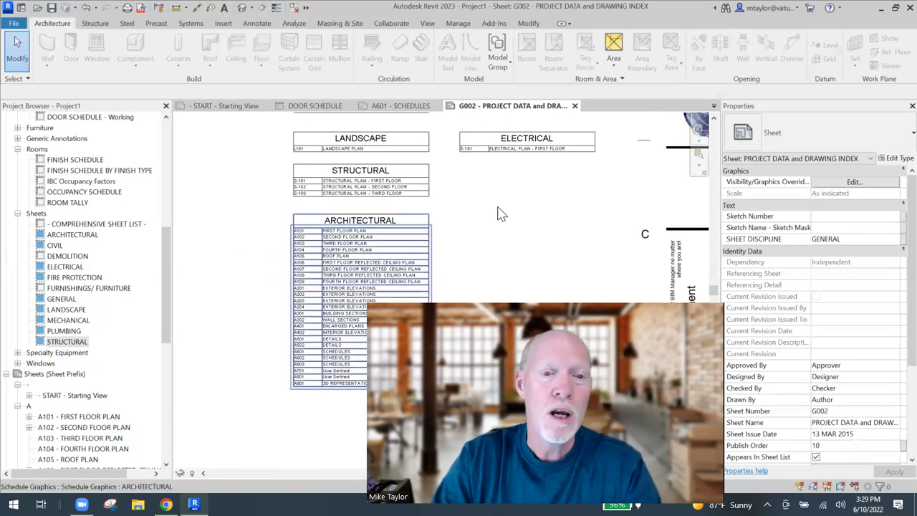
pyautogui.moveTo(513, 220); pyautogui.dragTo(462, 245, button='middle')
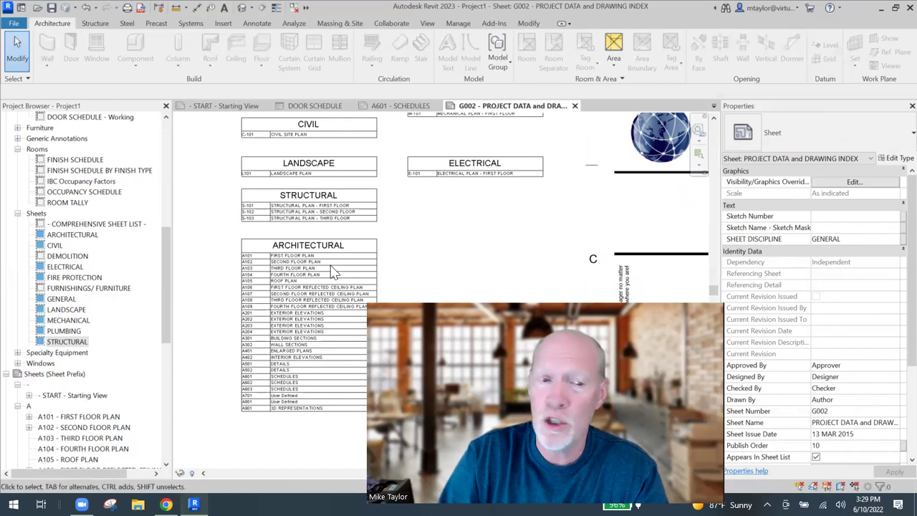
pyautogui.click(58, 246)
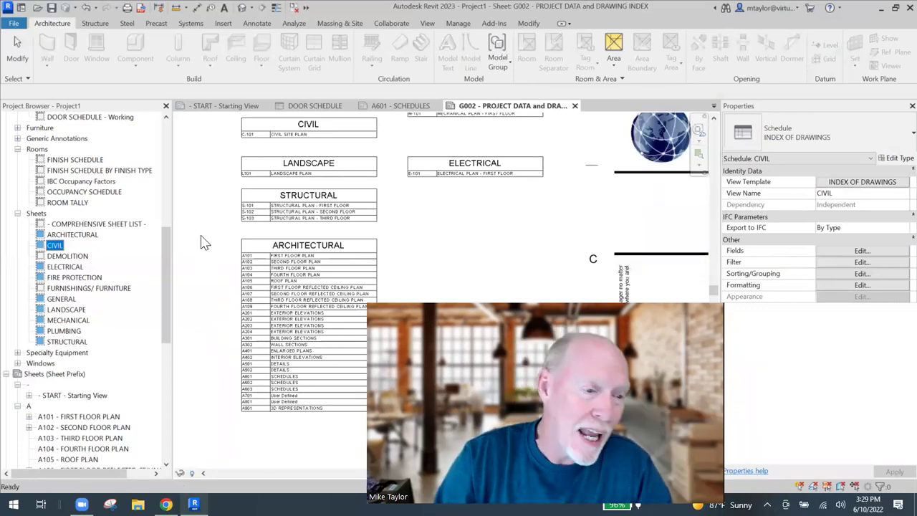
pyautogui.moveTo(164, 235); pyautogui.dragTo(165, 182)
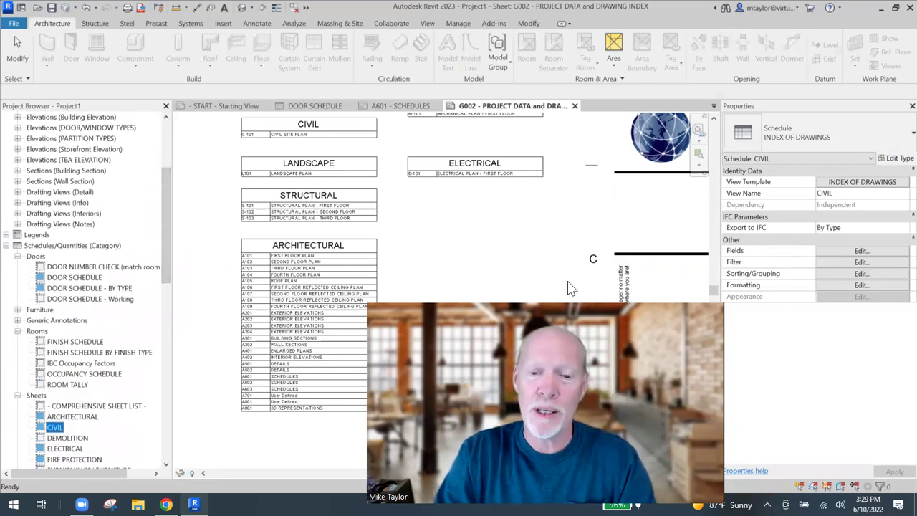